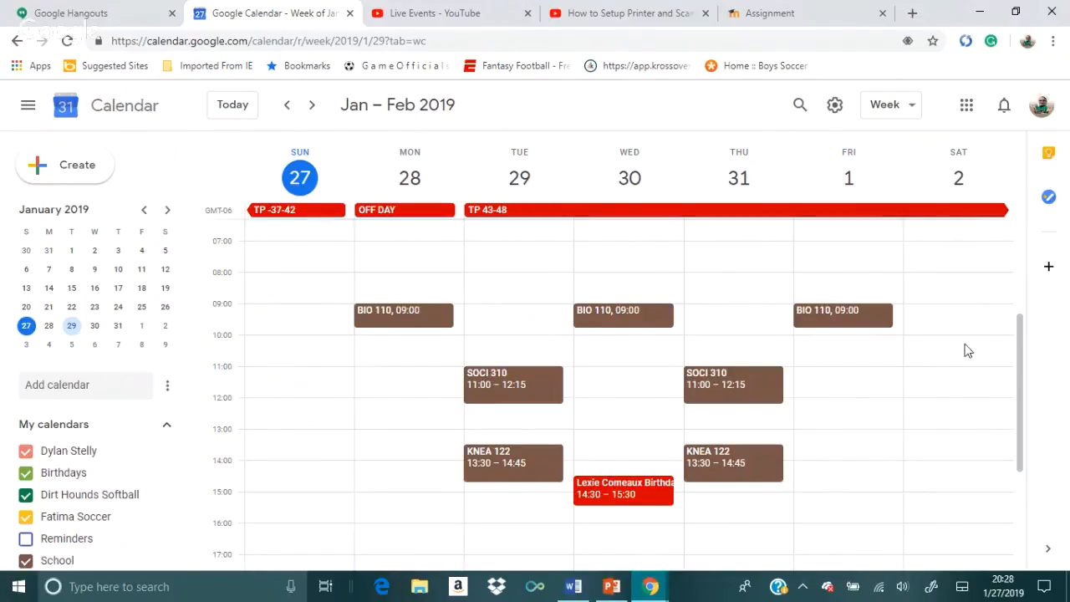
Switch the calendar to Day view and look through the events on Tuesday, January 29.
left_click_drag(1021, 335, 1031, 377)
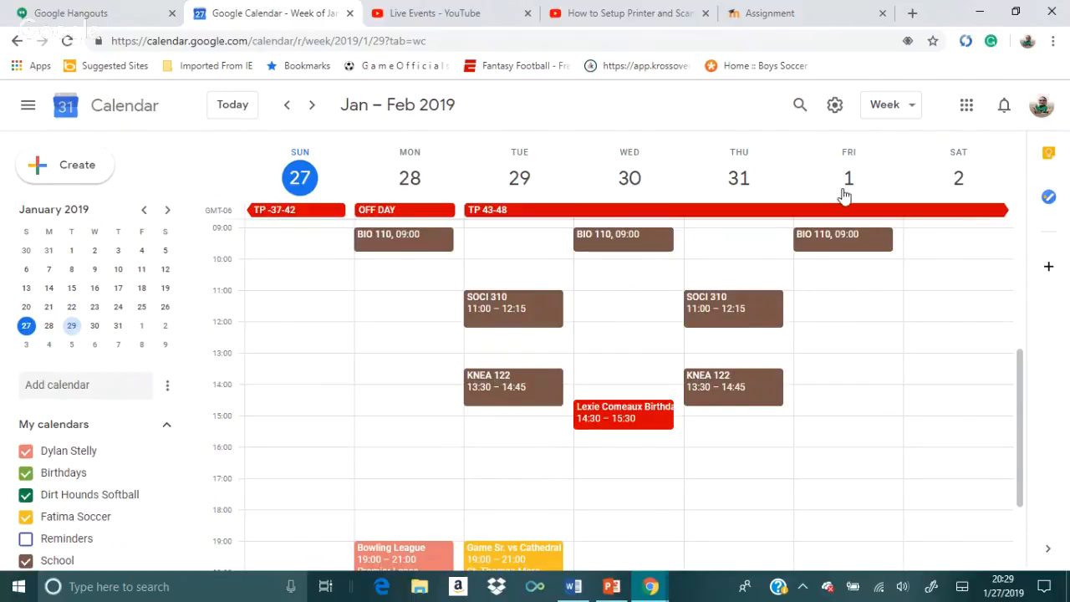
left_click(874, 122)
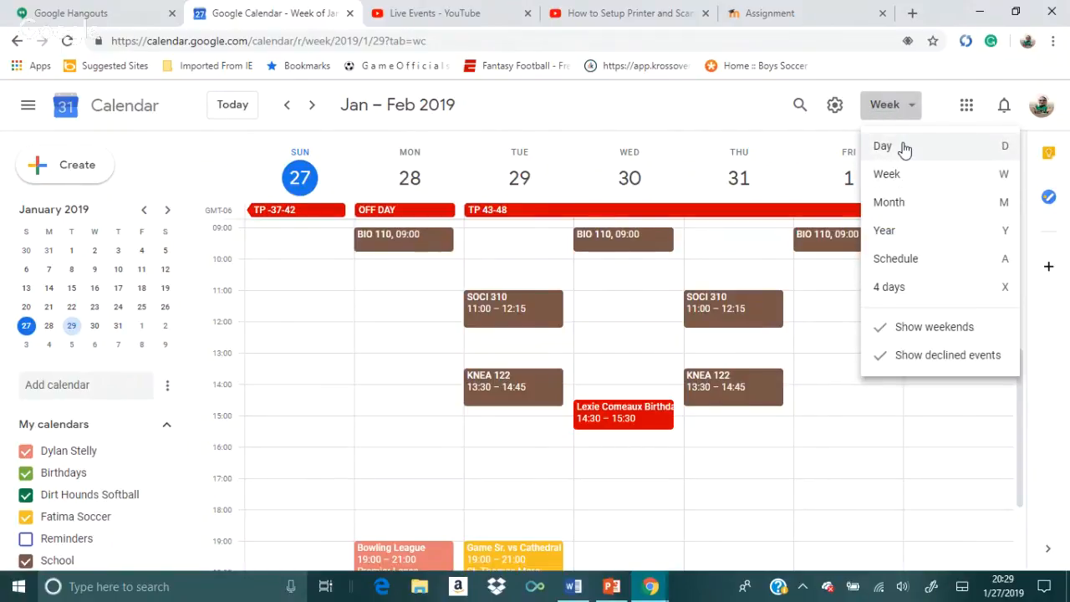
left_click(905, 148)
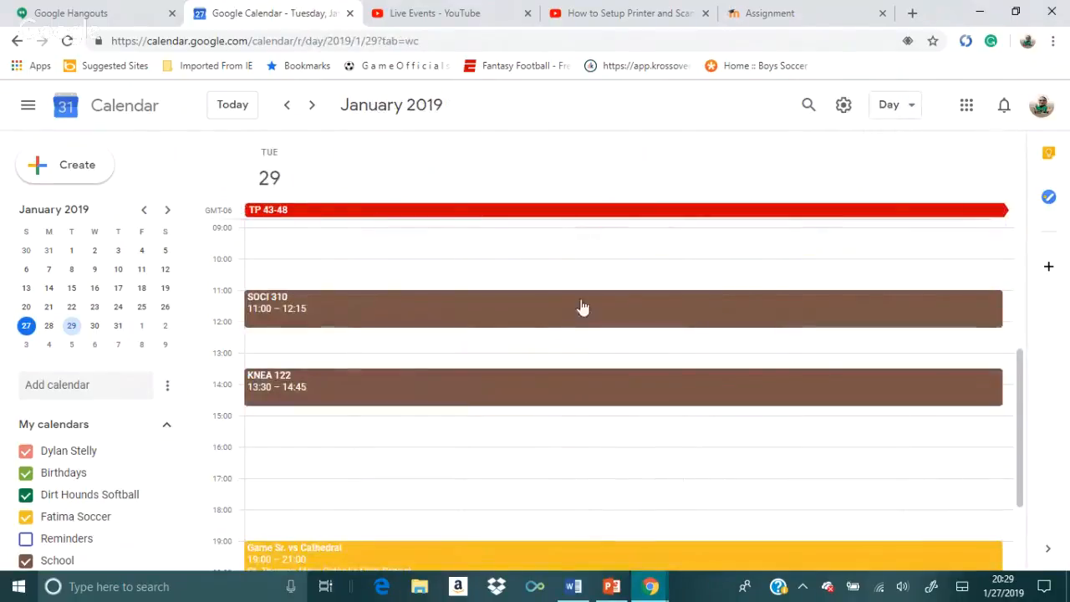
scroll(798, 313, "down", 1)
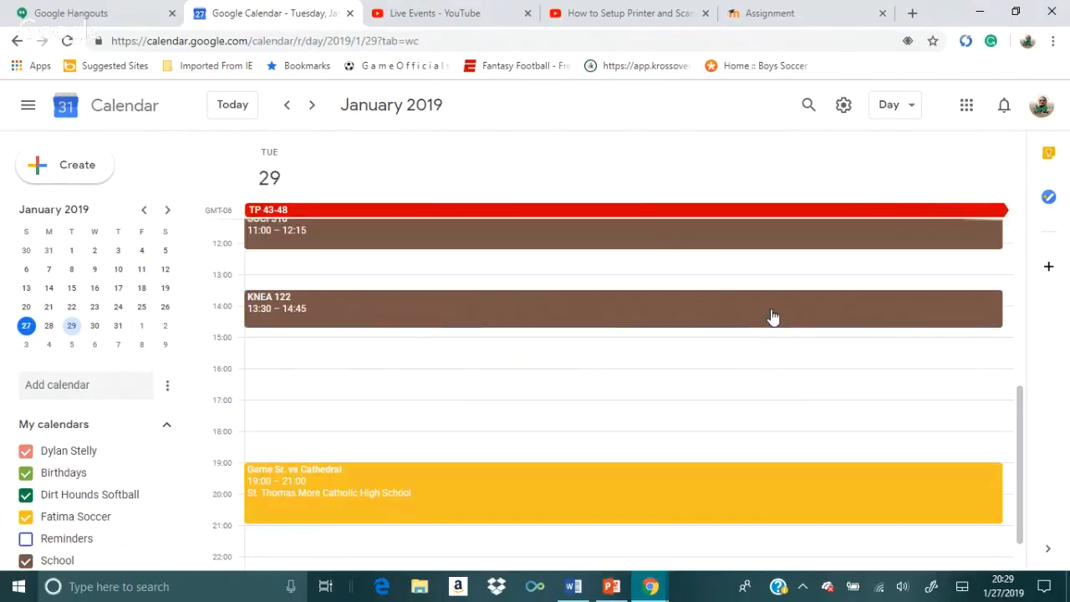
scroll(753, 320, "up", 3)
scroll(712, 317, "up", 2)
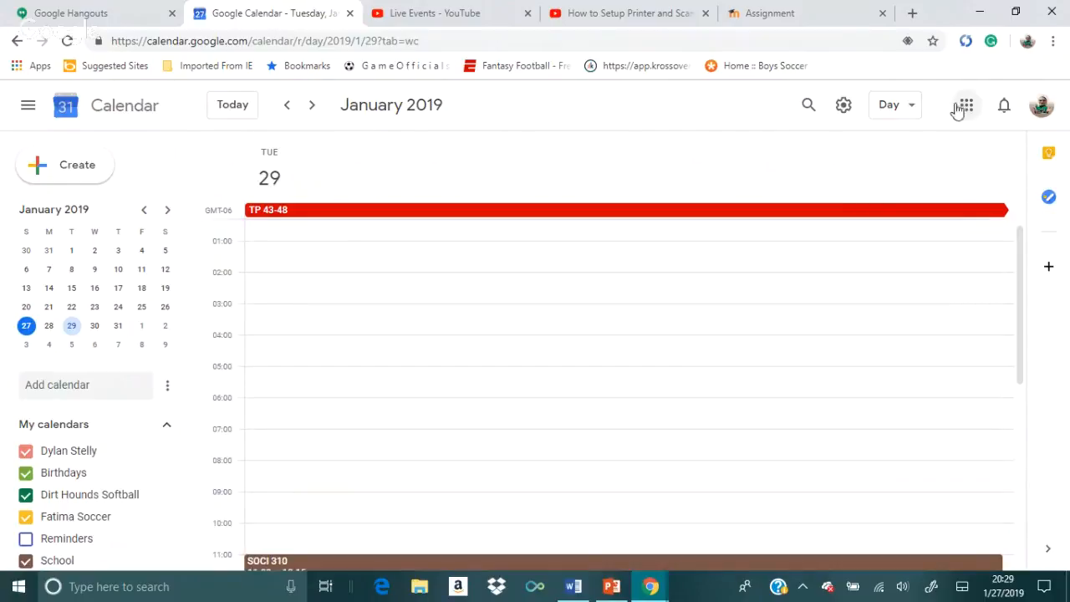
View the calendar in Month view and in Schedule view.
left_click(893, 107)
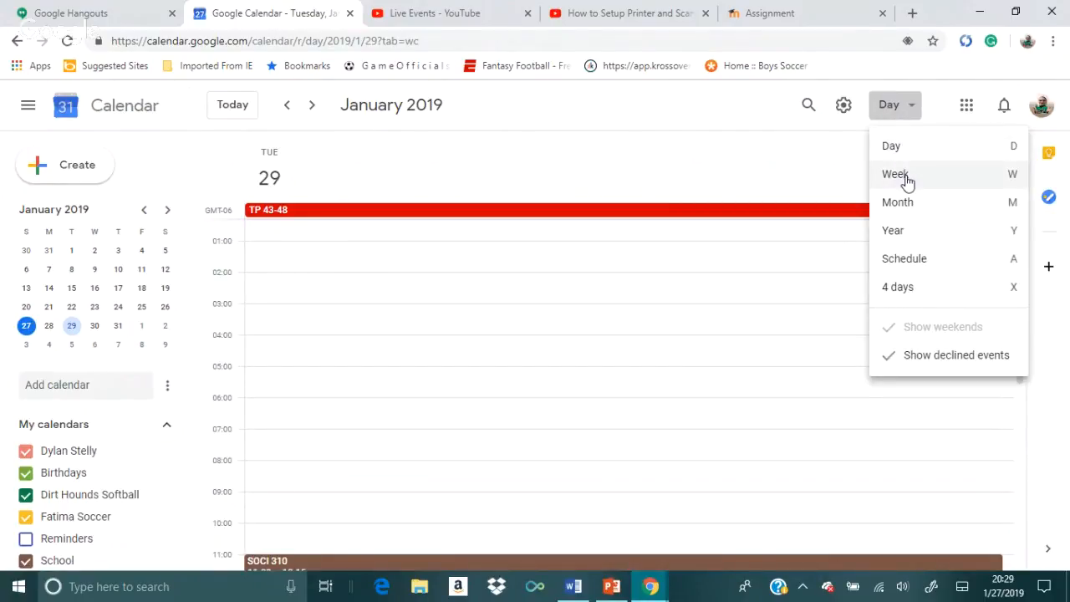
left_click(928, 214)
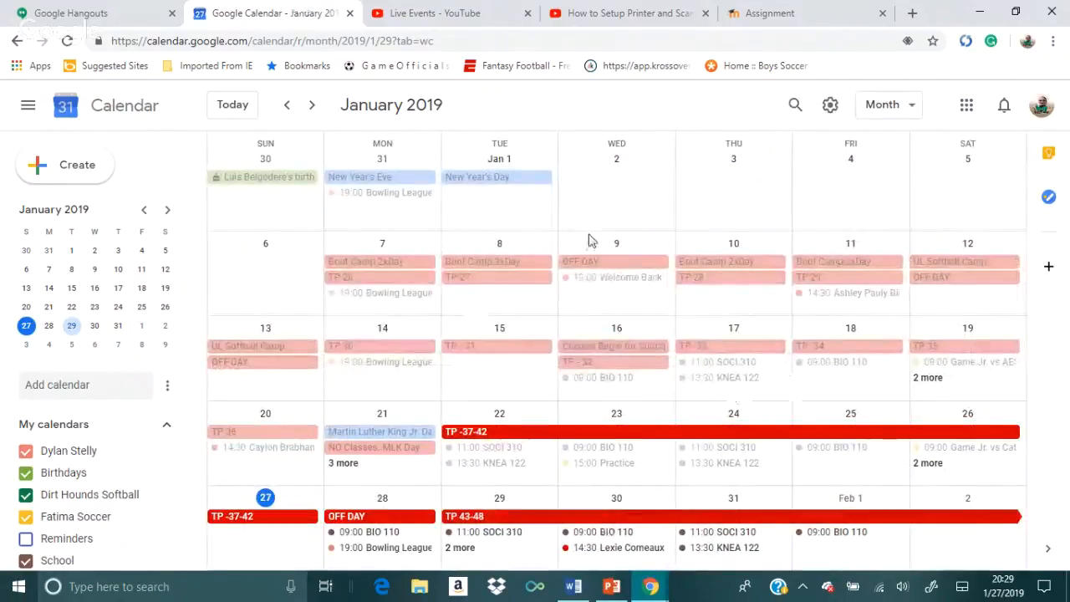
left_click(874, 107)
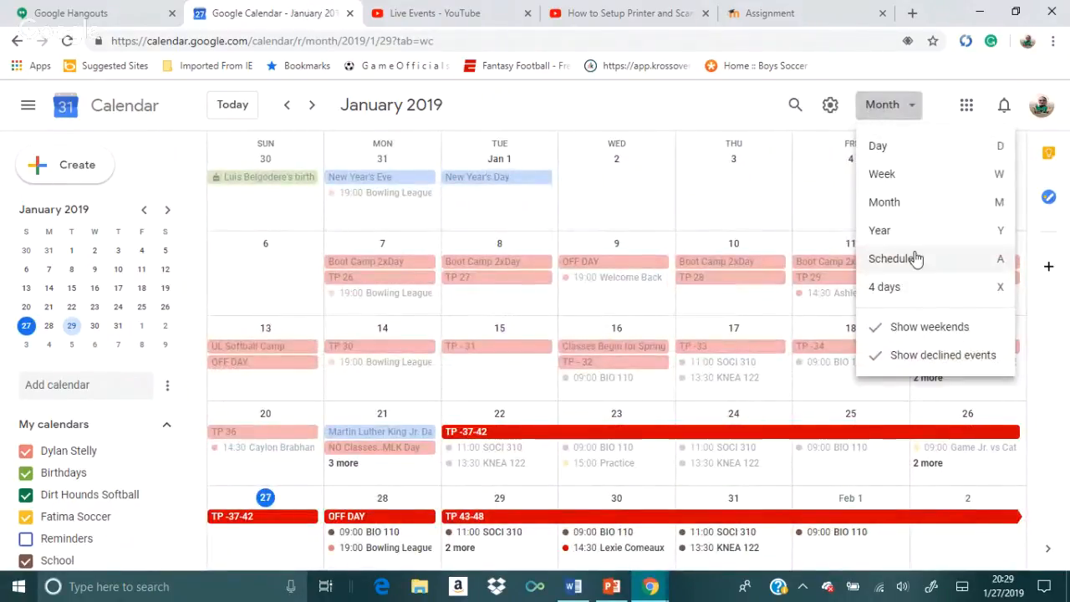
left_click(925, 261)
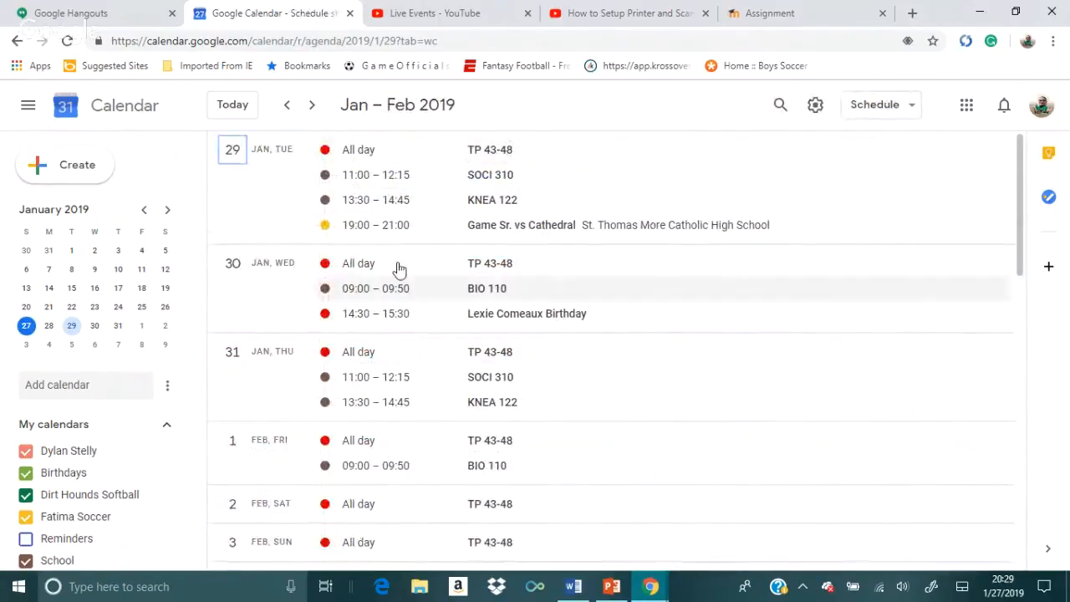
Switch the calendar to Year view and look over the months of 2019.
left_click(878, 104)
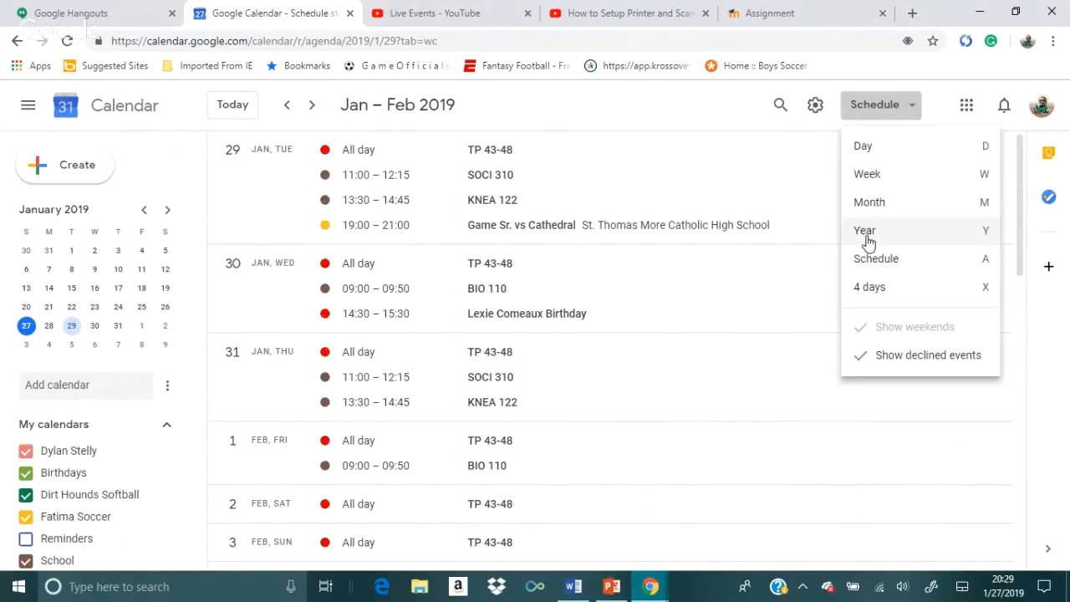
left_click(867, 239)
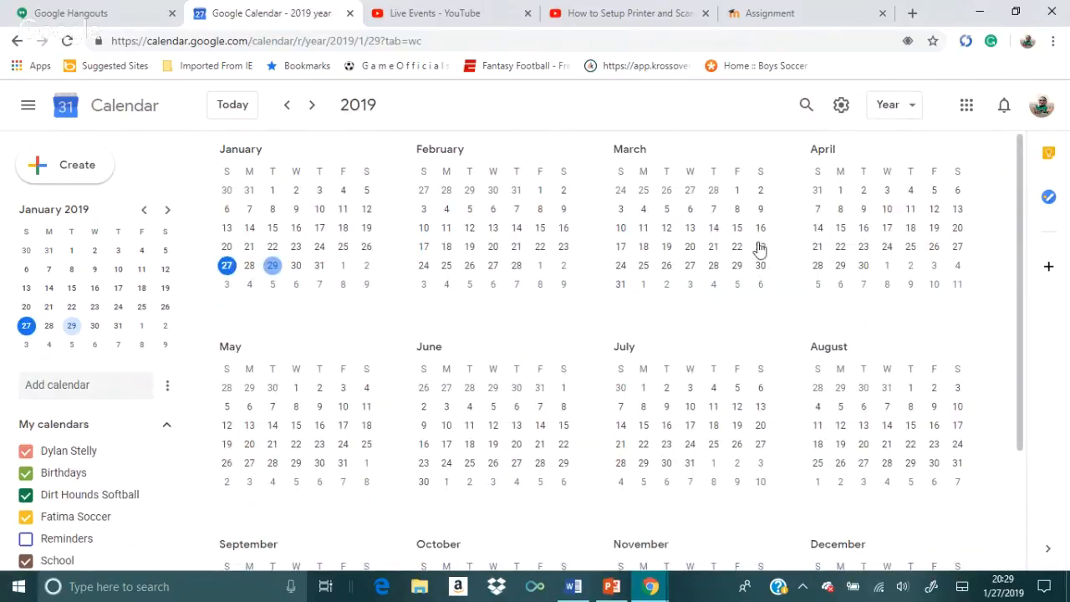
mouse_move(1019, 222)
left_mouse_down()
mouse_move(1032, 318)
mouse_move(1021, 216)
left_mouse_up()
Return the calendar to Week view and bring the daytime classes into view.
left_click(886, 105)
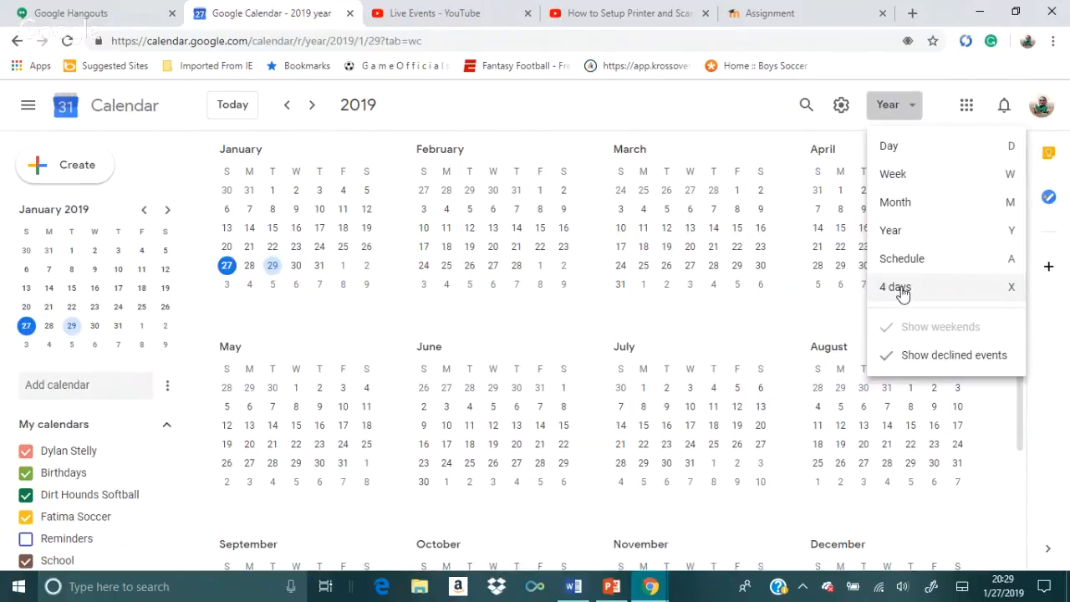
left_click(938, 174)
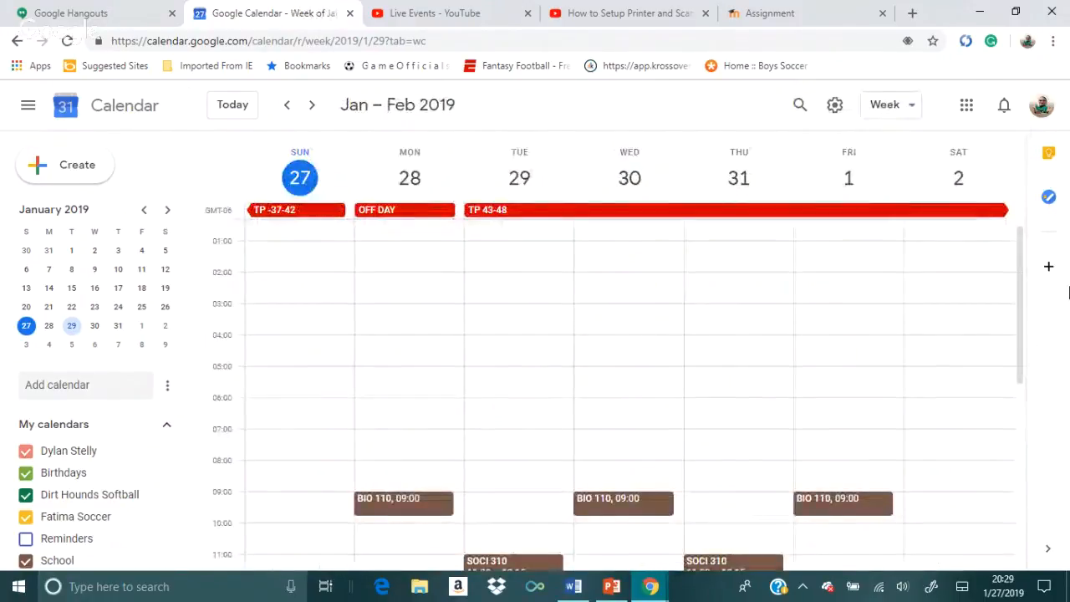
left_click_drag(1023, 287, 1024, 380)
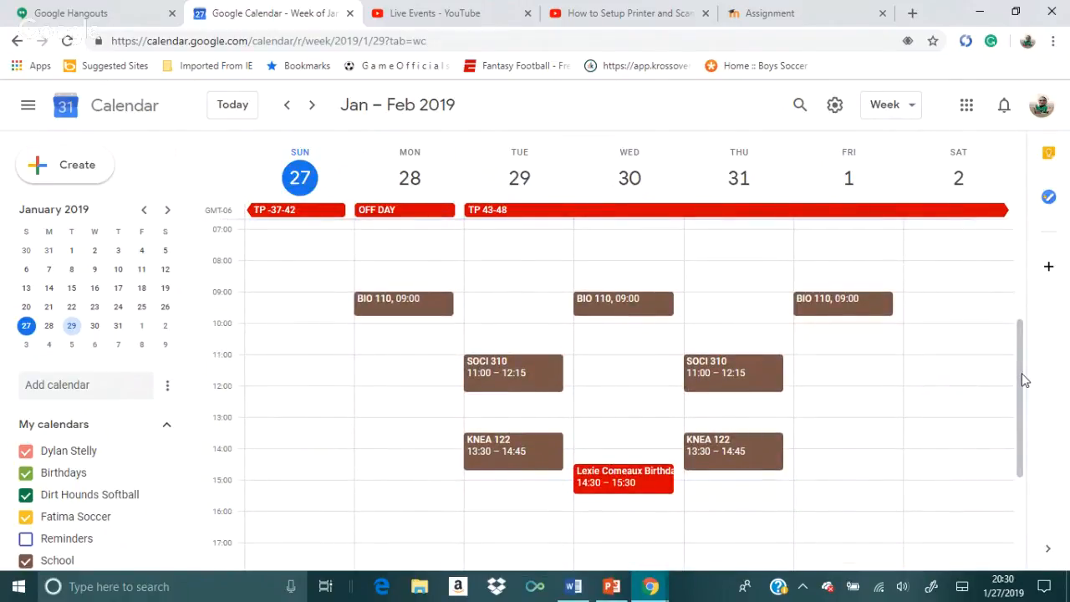
left_click_drag(1021, 373, 1017, 371)
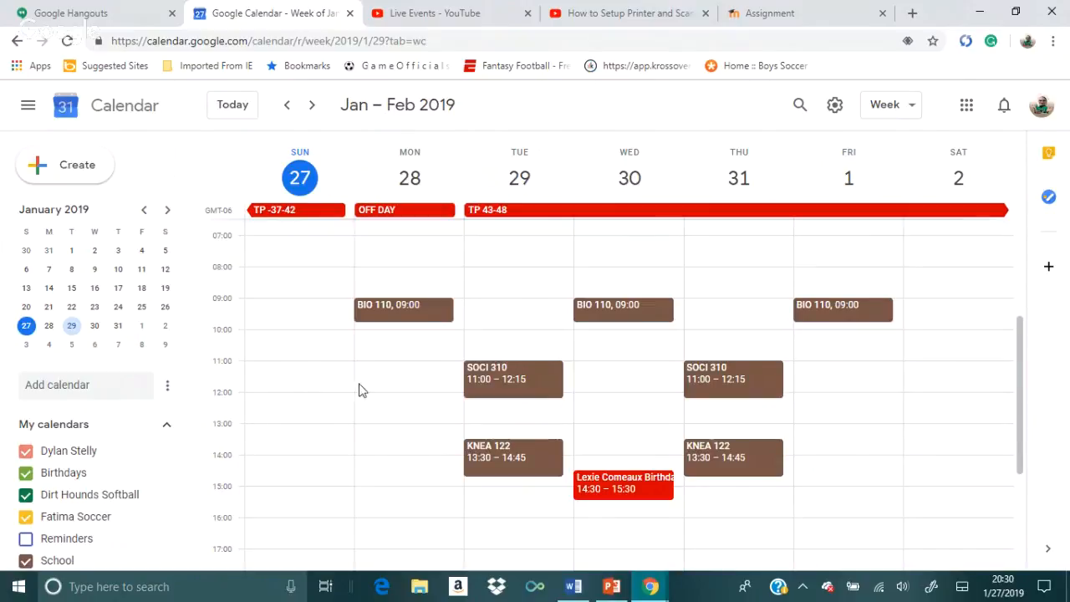
Open the page for browsing calendars of interest and look over its holiday and sports categories.
left_click(169, 389)
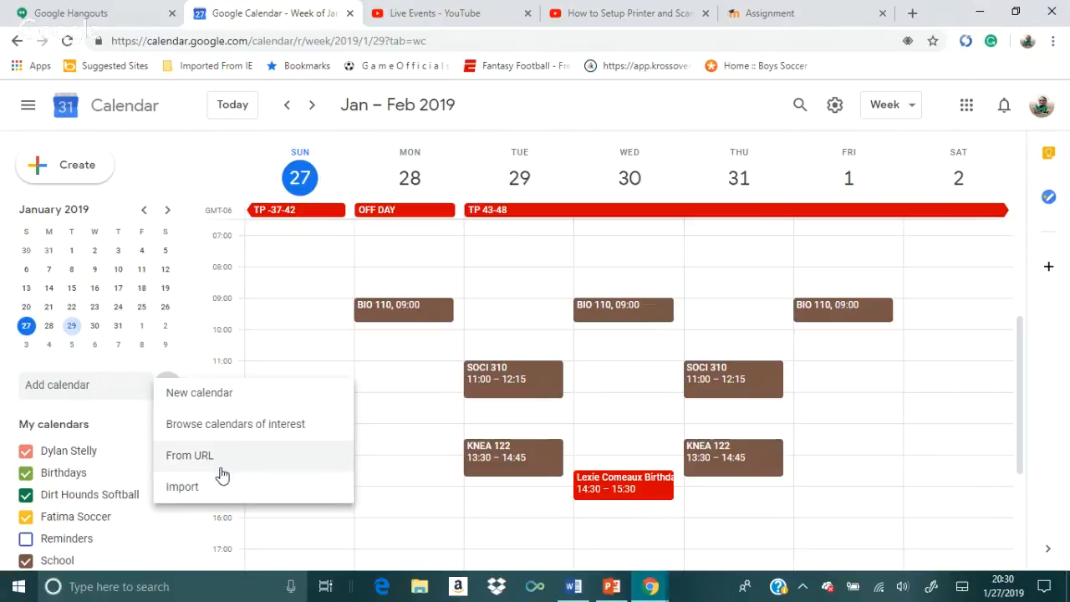
left_click(281, 436)
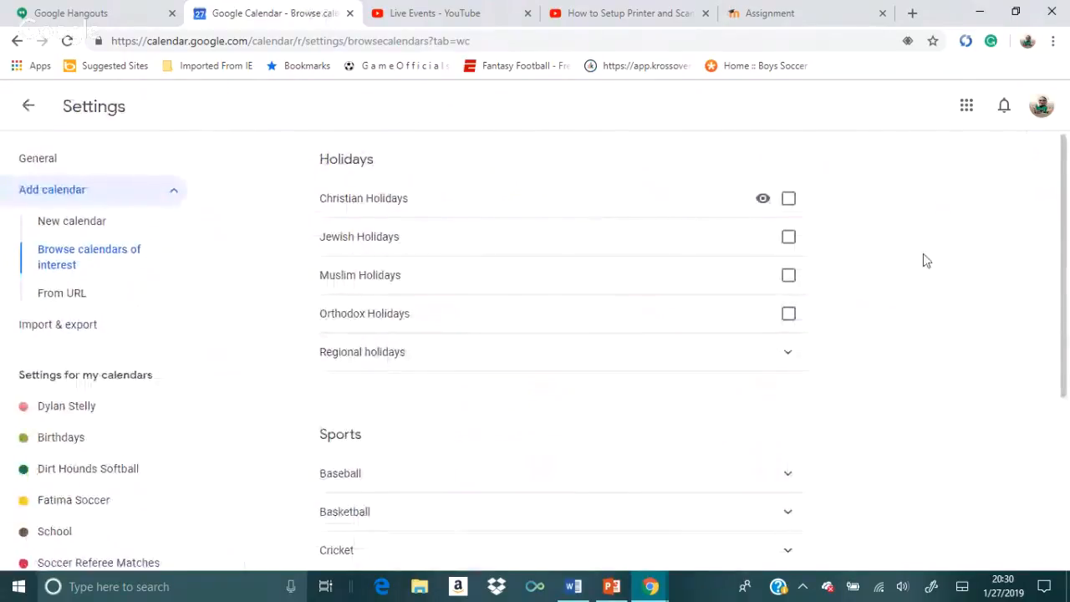
left_click_drag(1068, 248, 1067, 214)
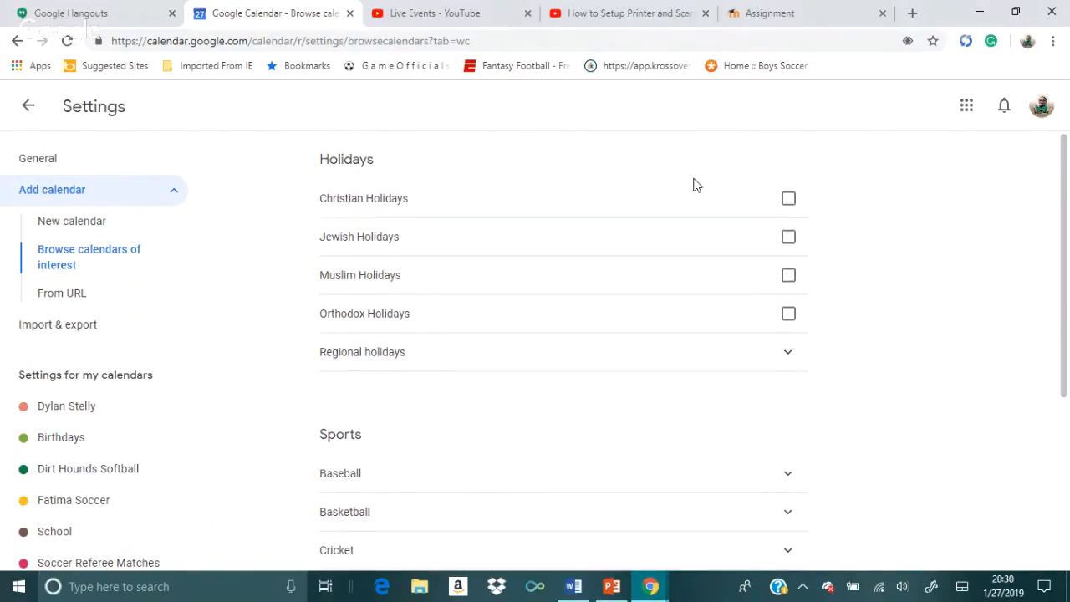
Expand the Major League Baseball - MLB list under Baseball, look through its teams, and collapse the Baseball section.
scroll(1067, 201, "down", 3)
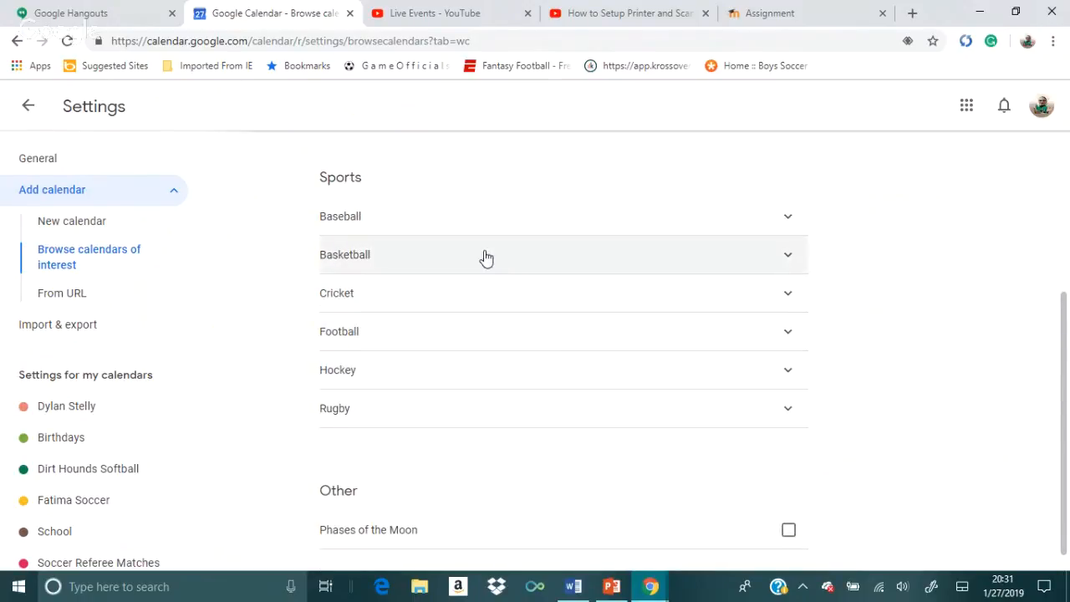
left_click(479, 215)
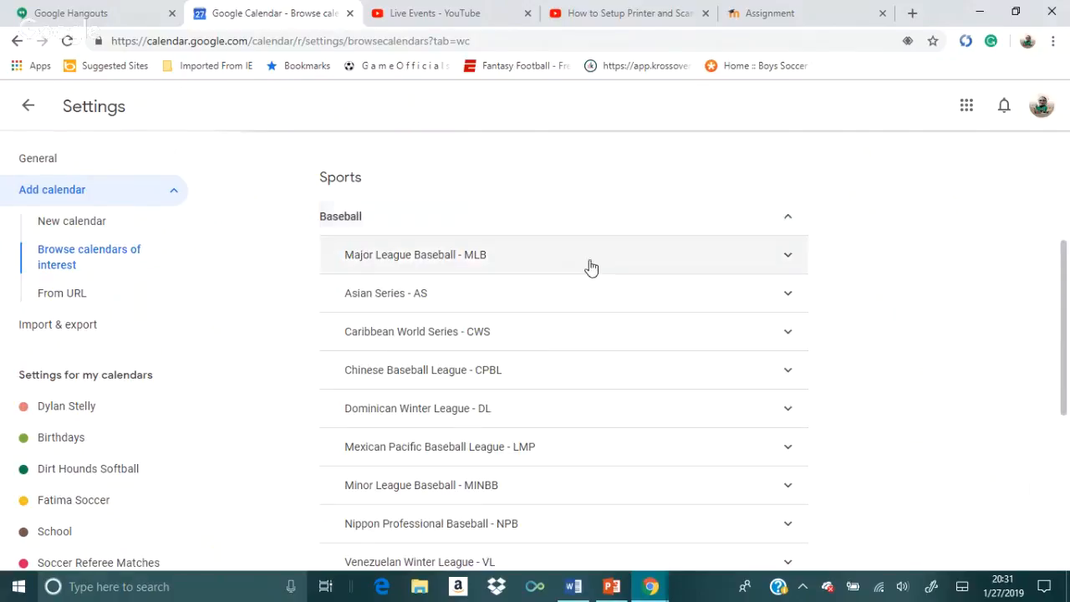
left_click(528, 259)
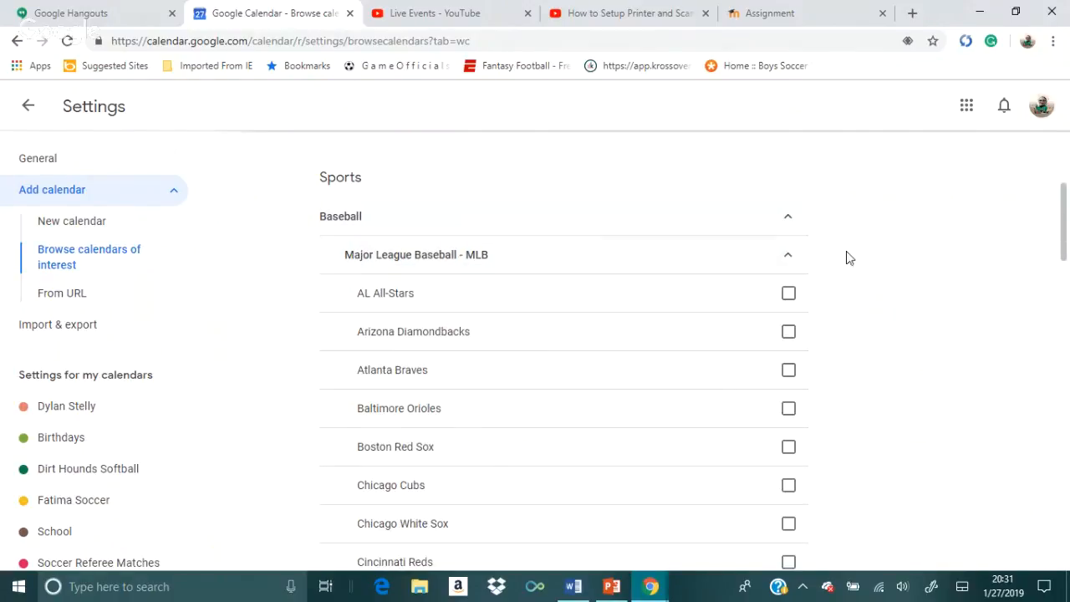
left_click_drag(1066, 219, 1066, 301)
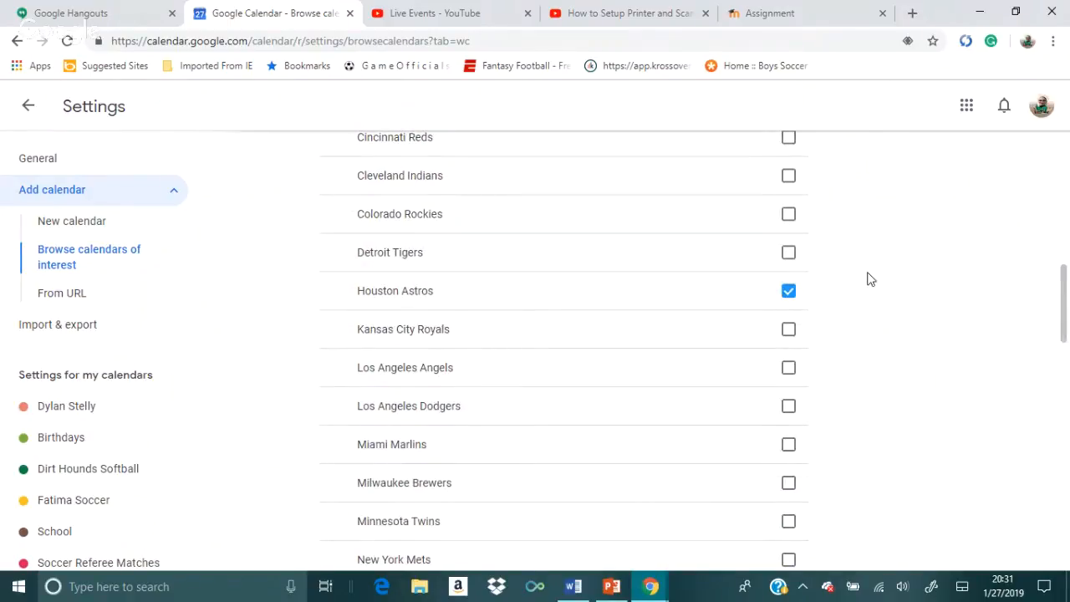
left_click_drag(1066, 315, 1066, 182)
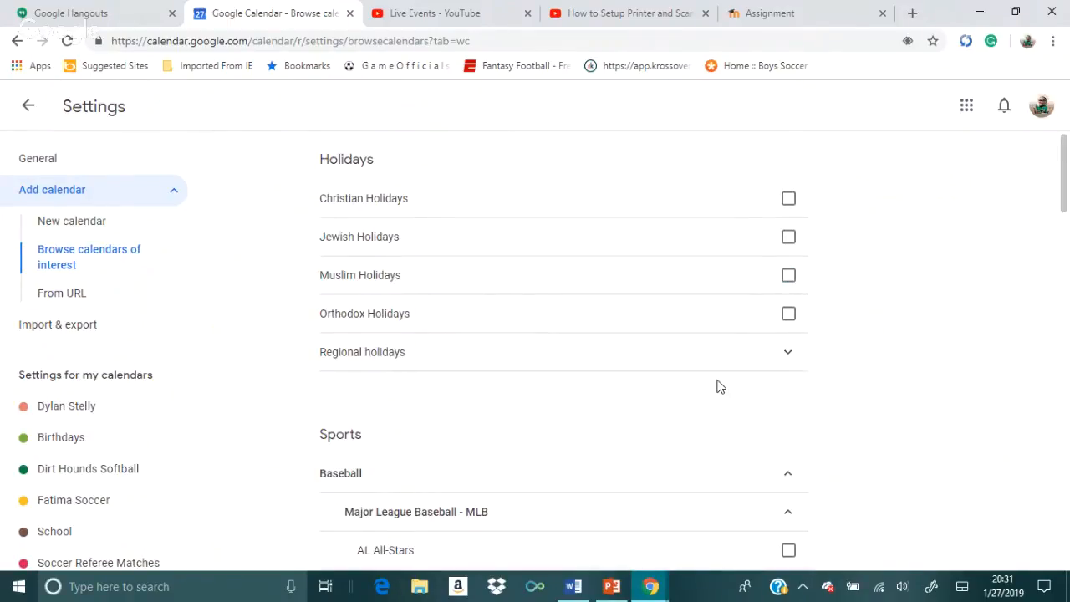
left_click(791, 487)
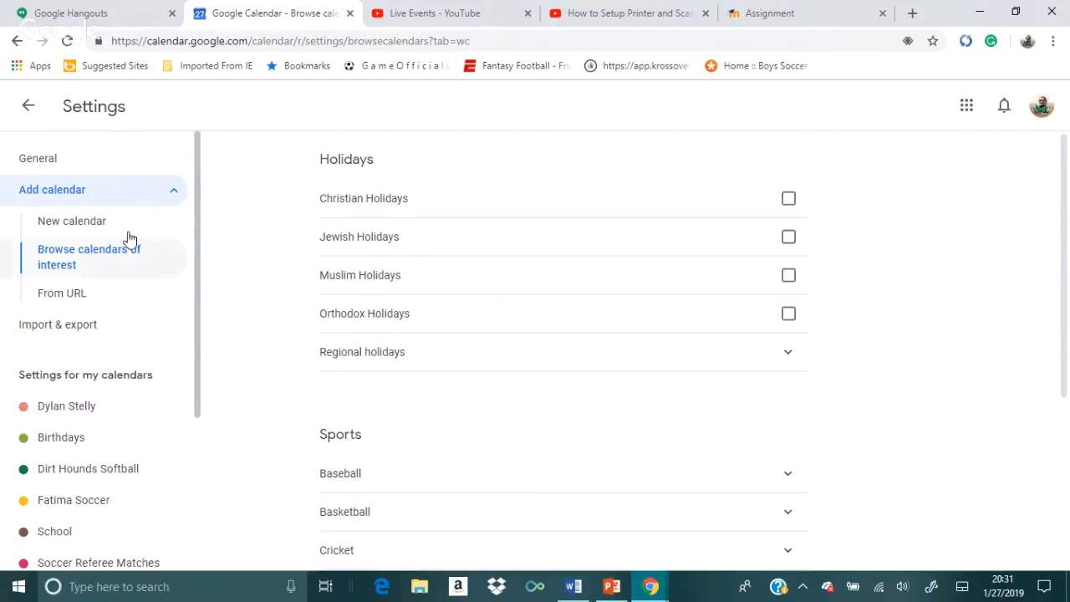
Leave the calendar settings and hide the My eCal calendar under Other calendars.
left_click(30, 106)
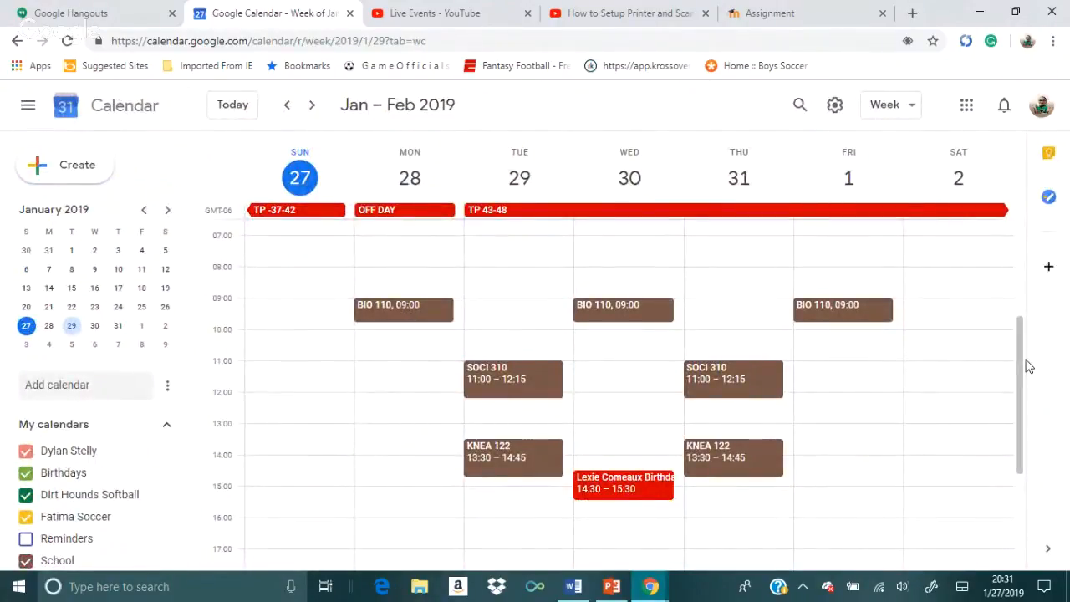
mouse_move(1028, 366)
left_mouse_down()
mouse_move(1029, 382)
mouse_move(1031, 370)
left_mouse_up()
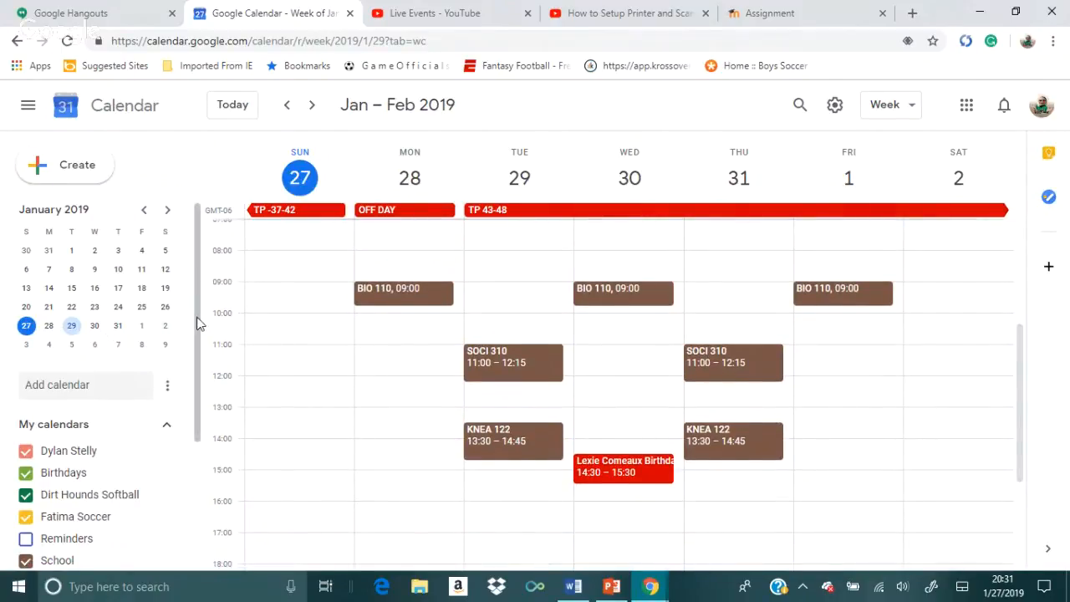
left_click_drag(197, 328, 199, 410)
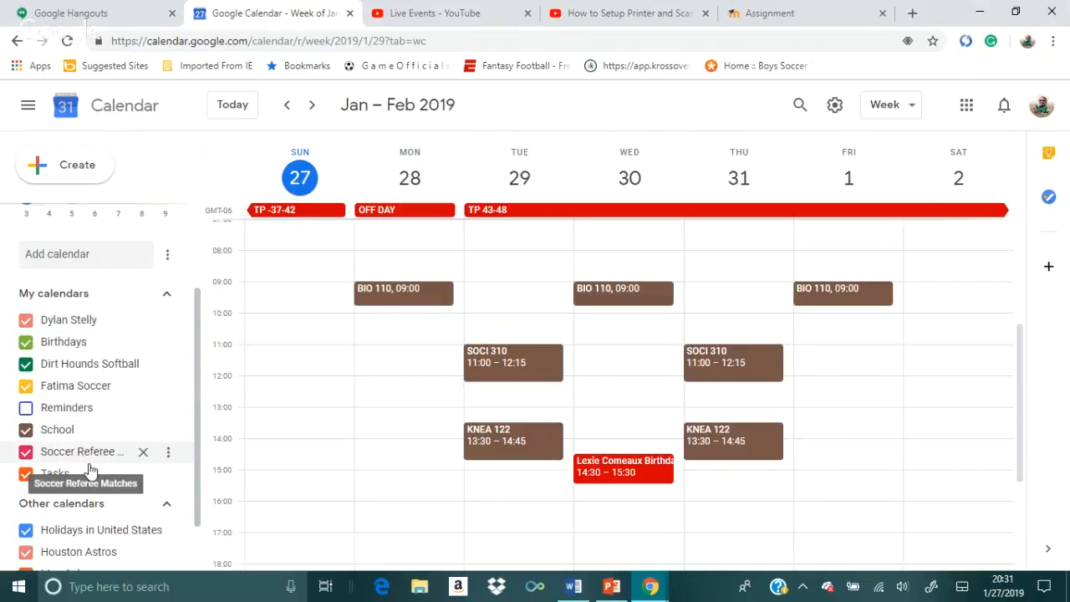
scroll(139, 475, "down", 2)
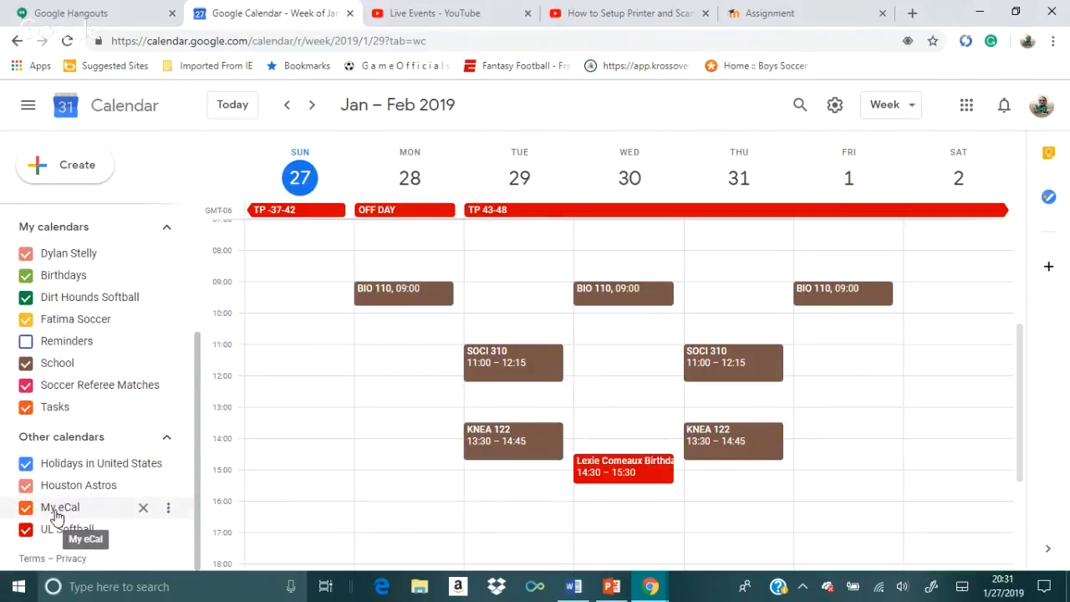
left_click(28, 508)
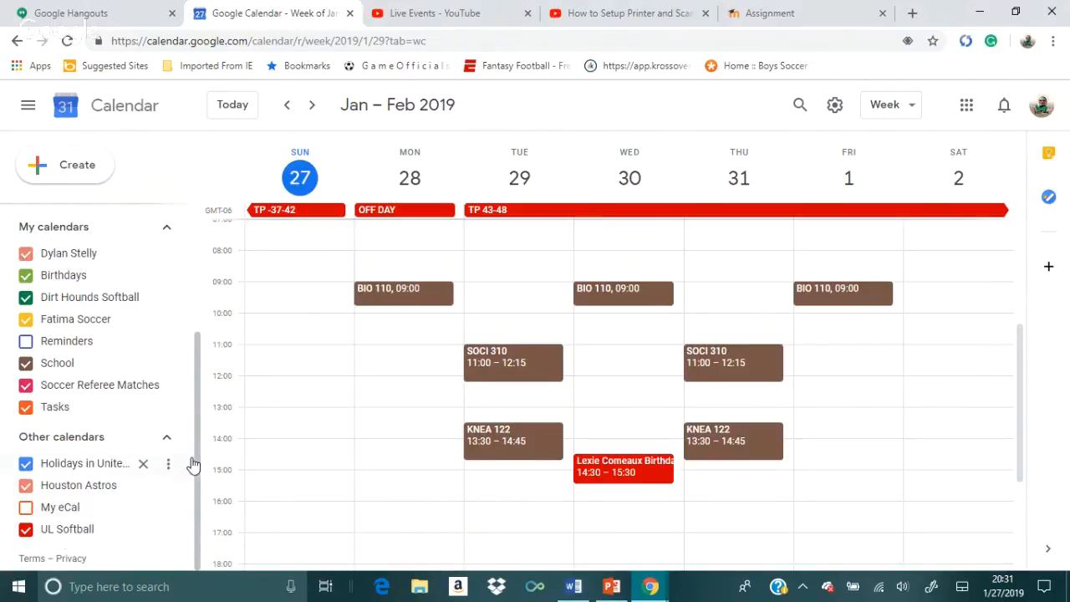
Look through the week's events and hide the UL Softball calendar under Other calendars.
left_click_drag(198, 439, 201, 393)
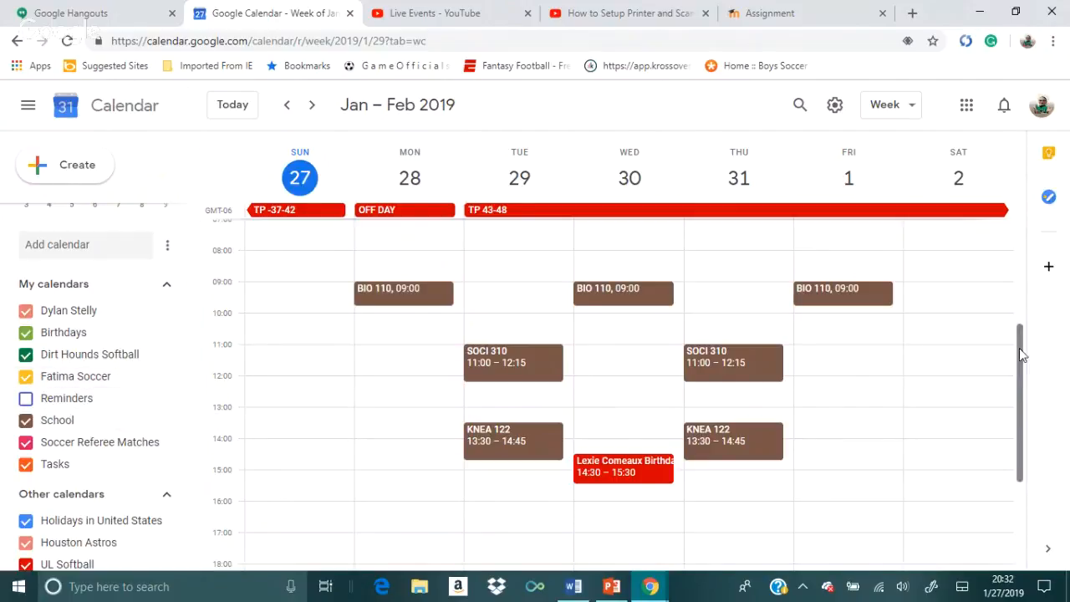
left_click_drag(1019, 348, 1021, 399)
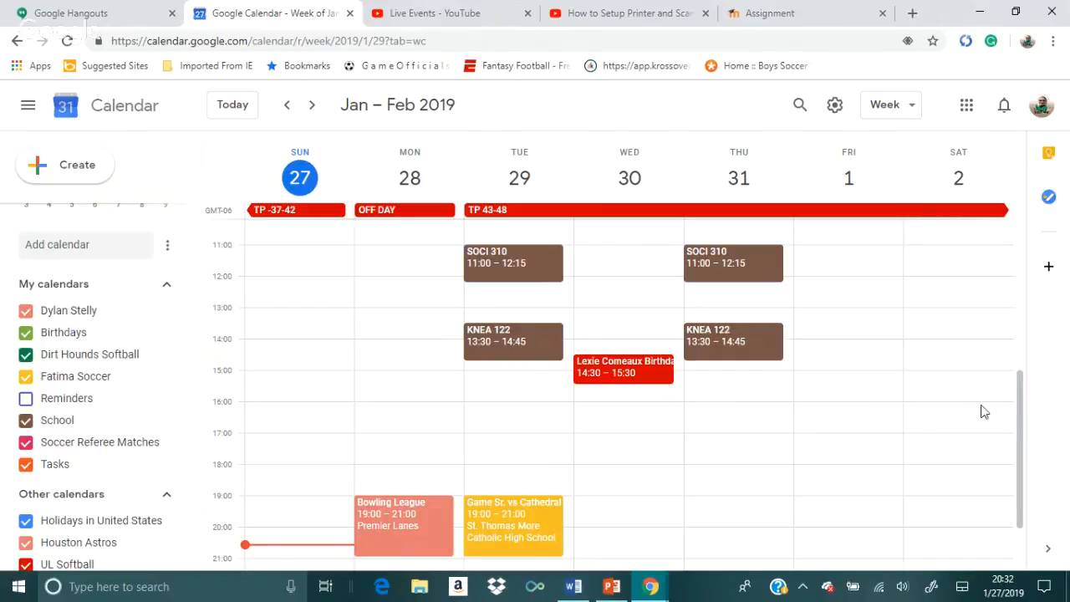
scroll(1020, 402, "up", 1)
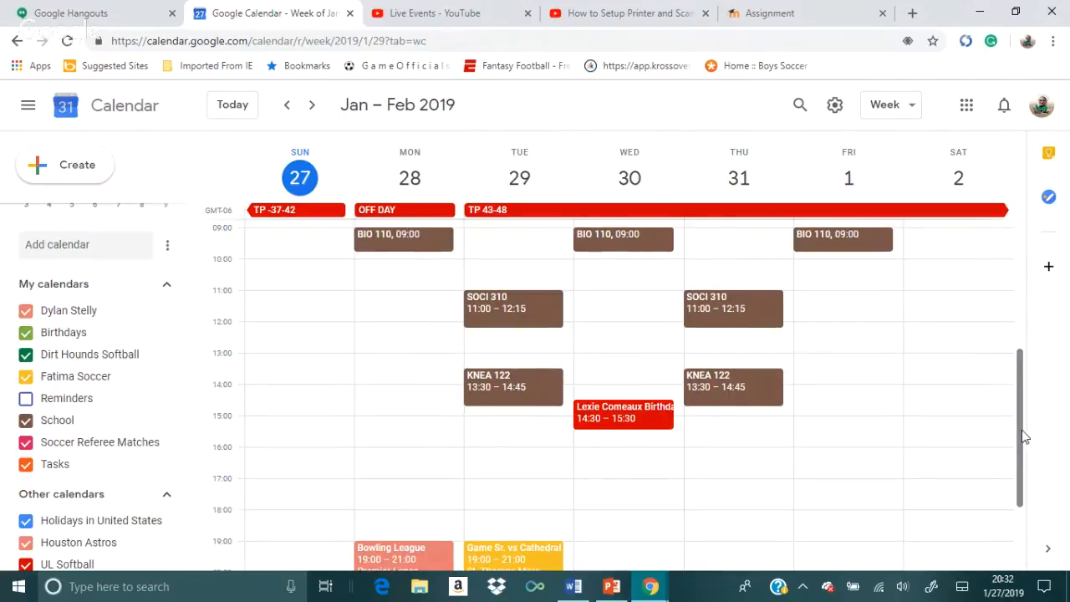
mouse_move(1021, 430)
left_mouse_down()
mouse_move(1024, 464)
mouse_move(1022, 443)
left_mouse_up()
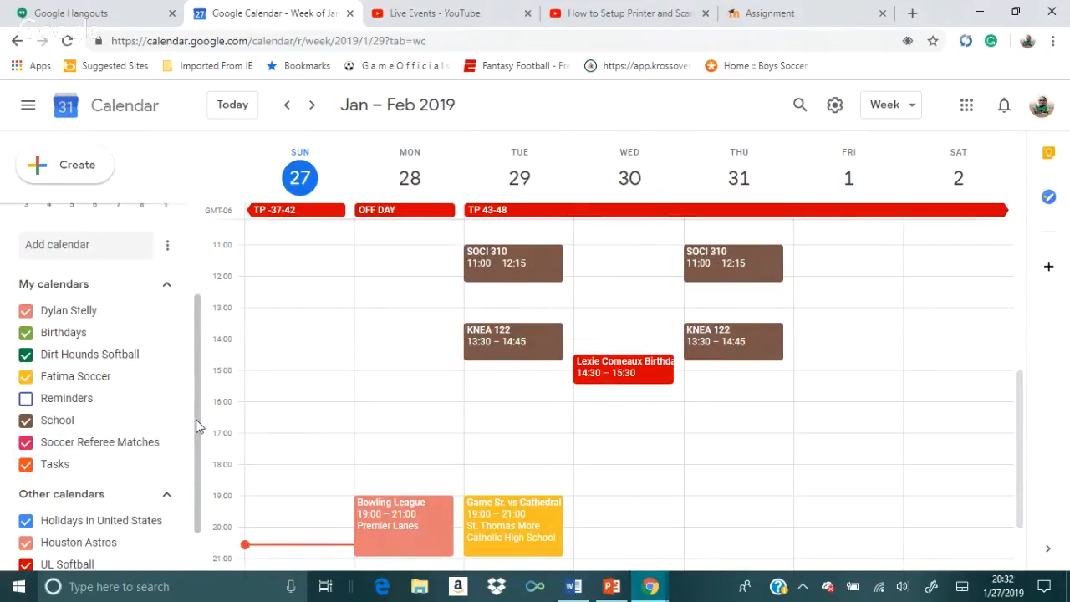
scroll(167, 451, "down", 1)
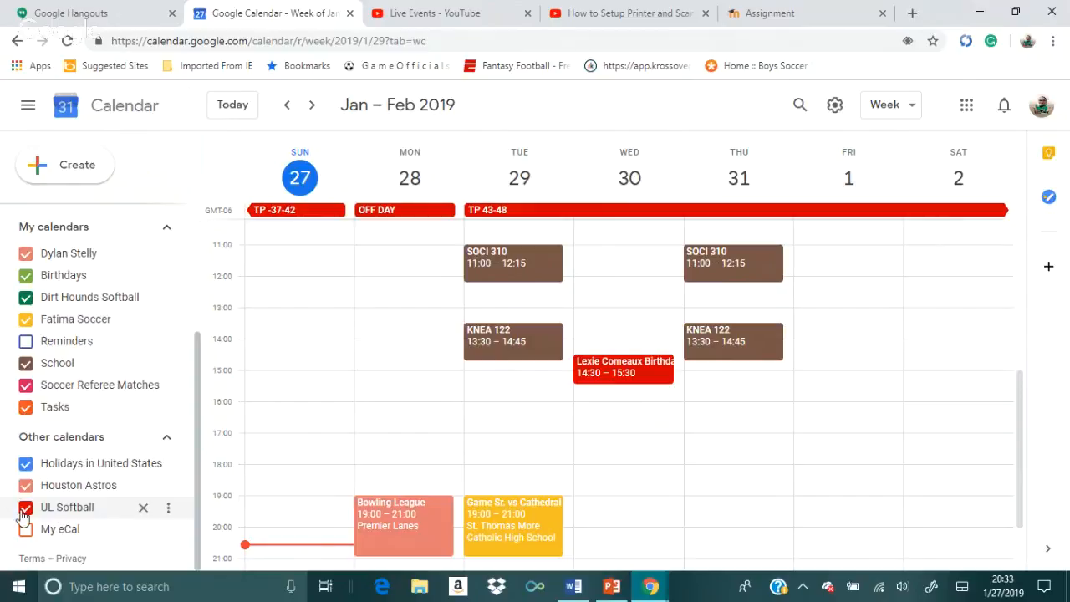
left_click(25, 510)
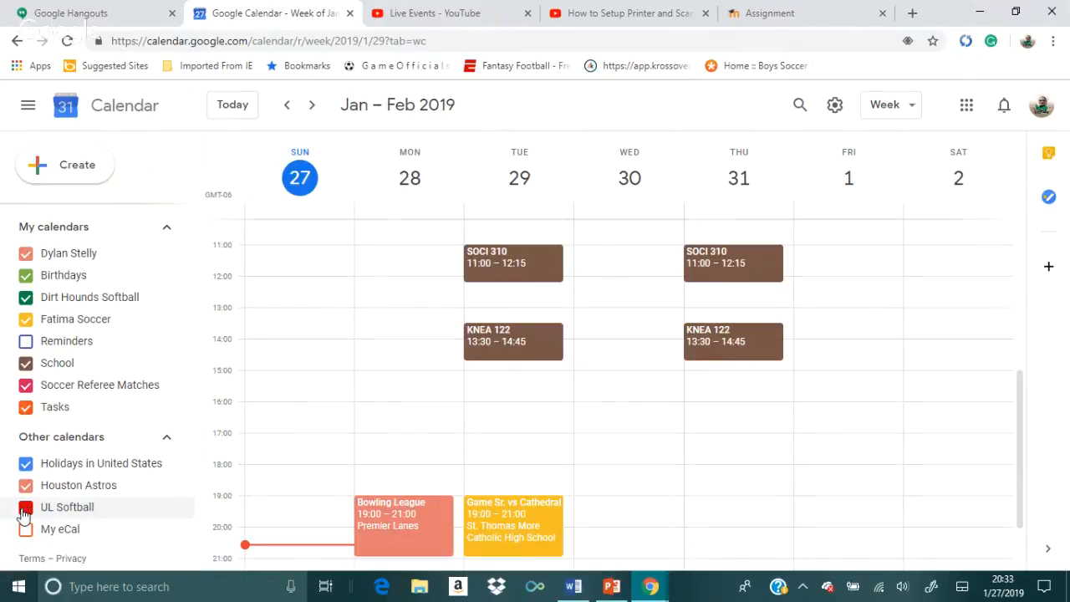
Show the UL Softball calendar under Other calendars again.
left_click(41, 513)
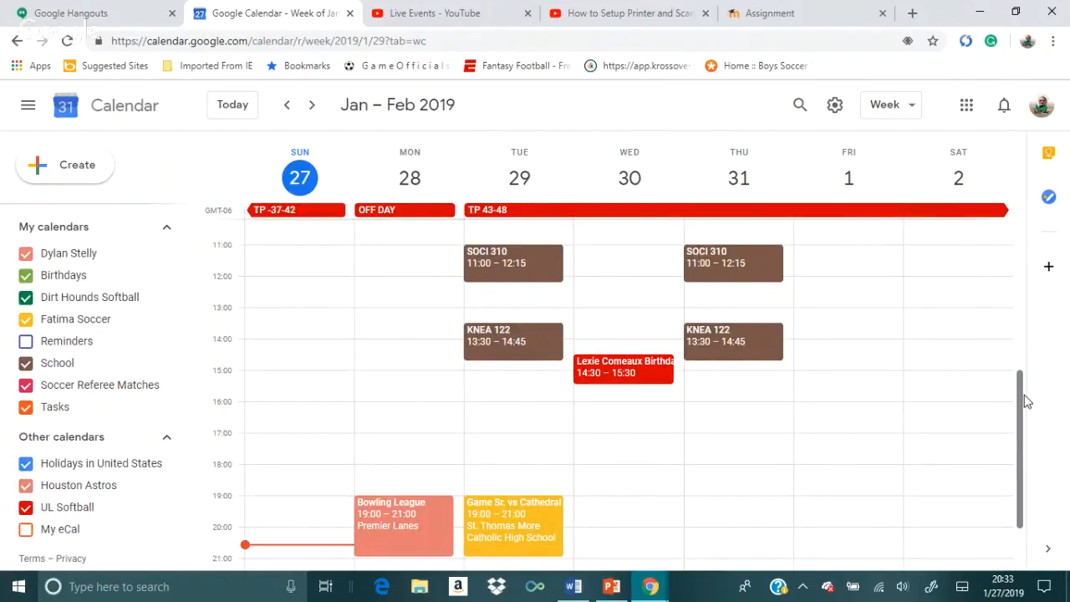
Start a new event on Friday, February 1, from 14:00 to 16:00, titled as a meeting with the person's first name.
left_click_drag(1027, 401, 1025, 355)
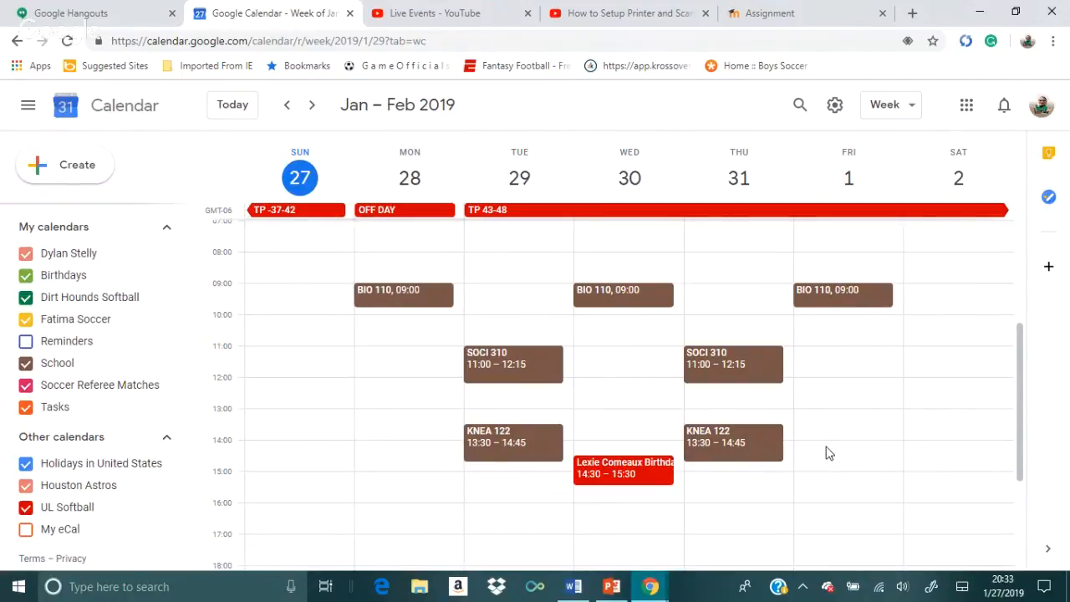
mouse_move(837, 448)
left_mouse_down()
mouse_move(869, 403)
mouse_move(844, 475)
left_mouse_up()
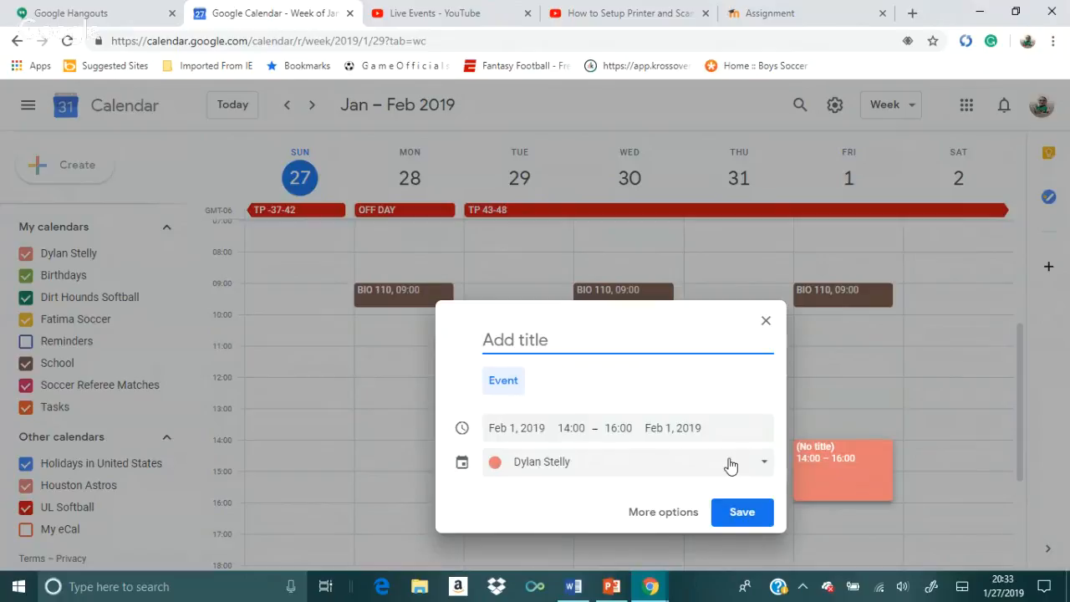
type("Meeting")
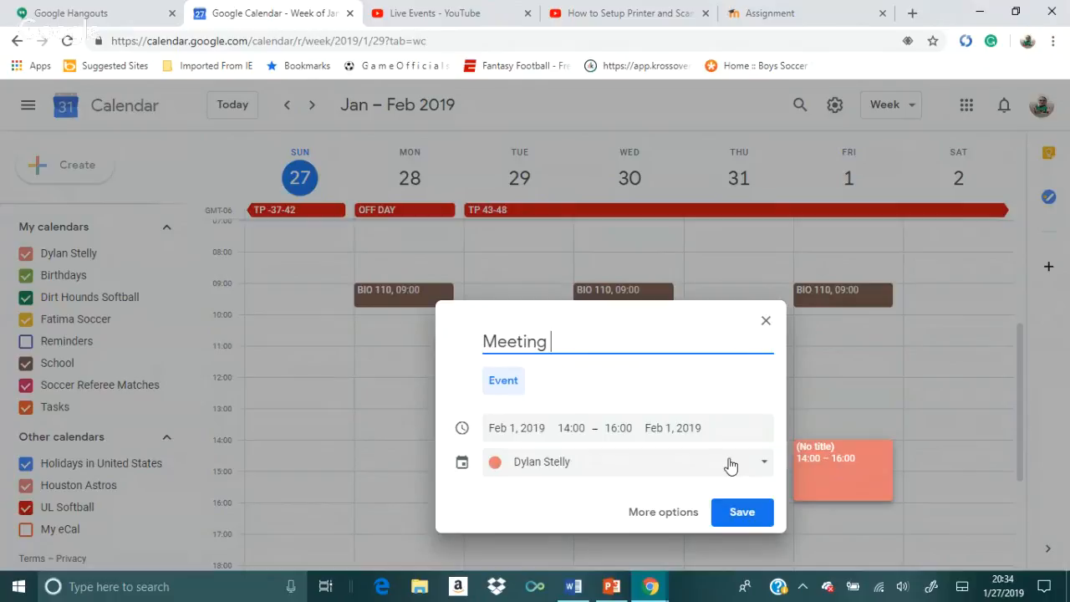
type("with Bob")
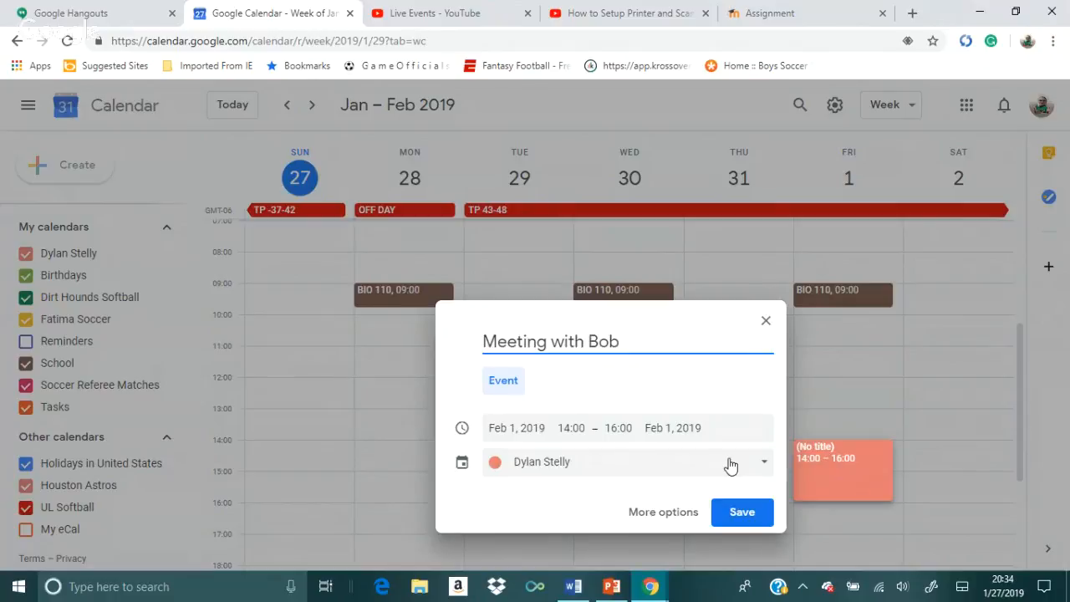
Keep the new event on the owner's personal calendar and open its full editing options.
left_click(580, 473)
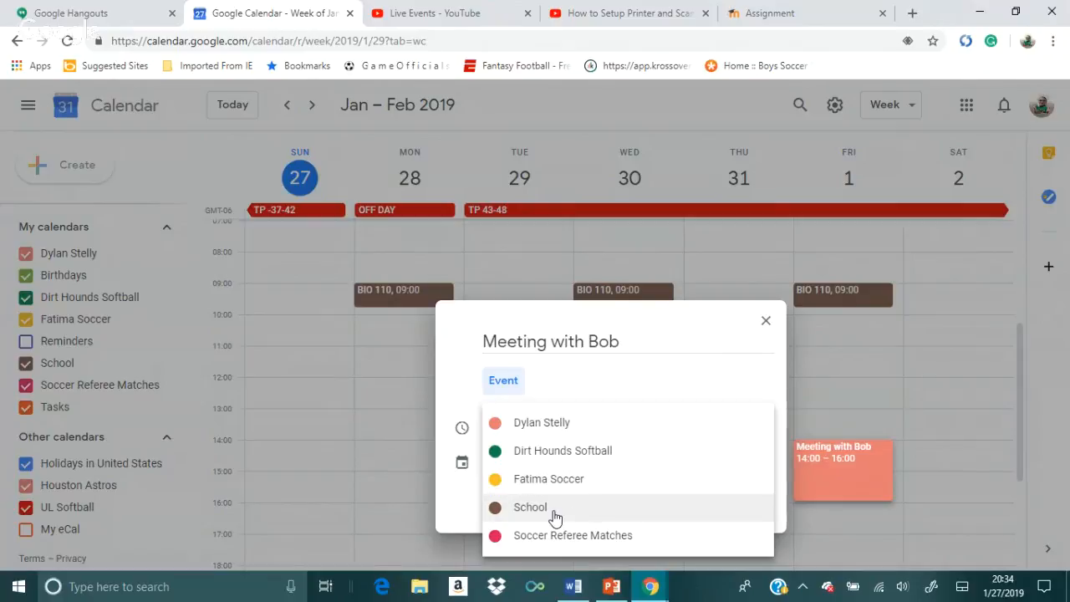
left_click(642, 432)
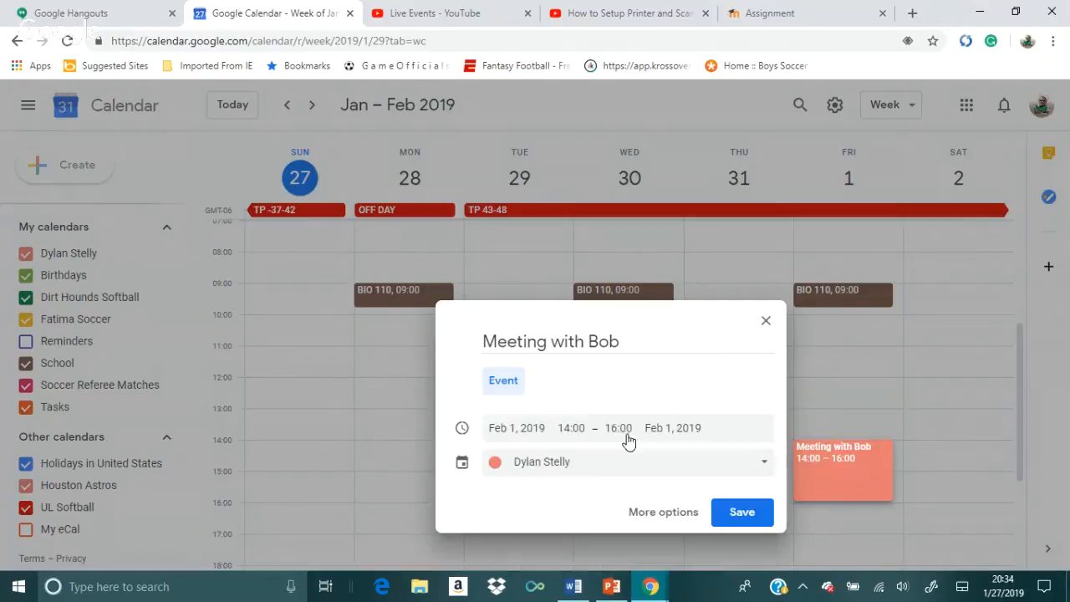
left_click(651, 515)
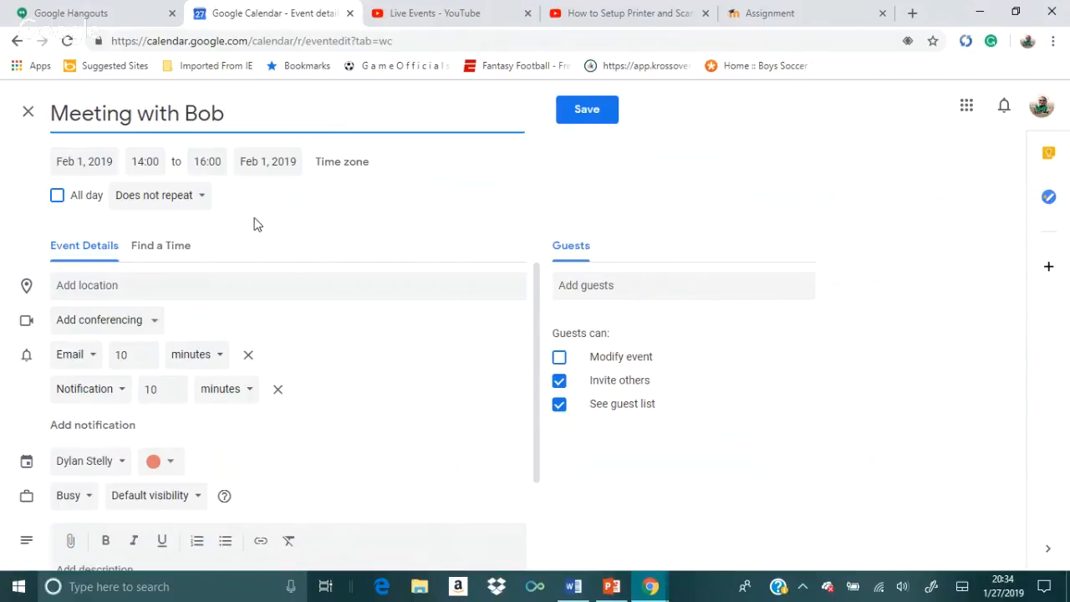
Explore the custom recurrence endings On, After and Never for the meeting, and cancel the recurrence.
left_click(193, 200)
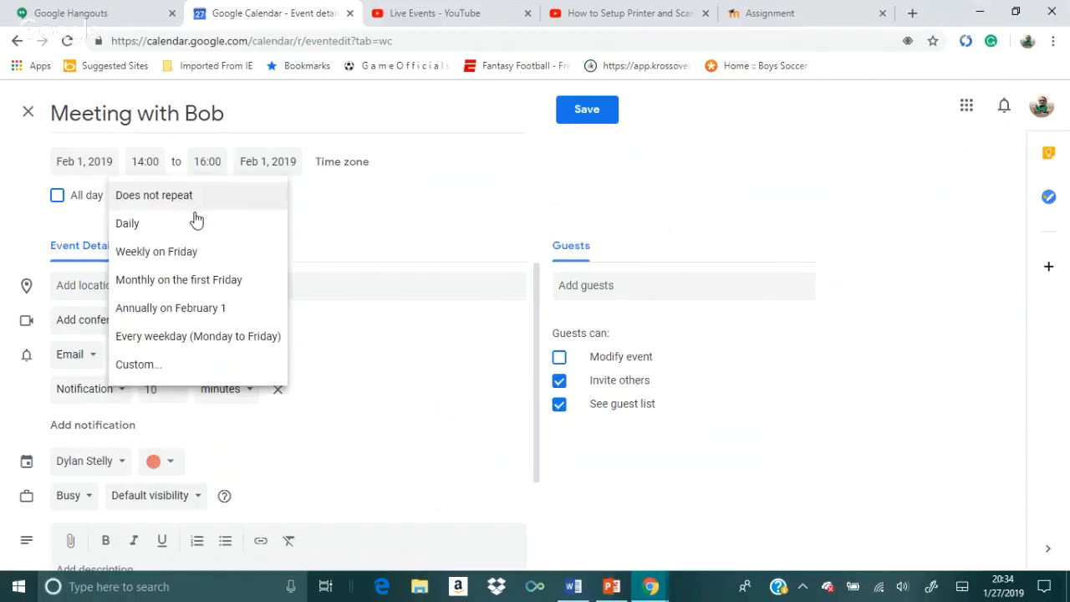
left_click(172, 365)
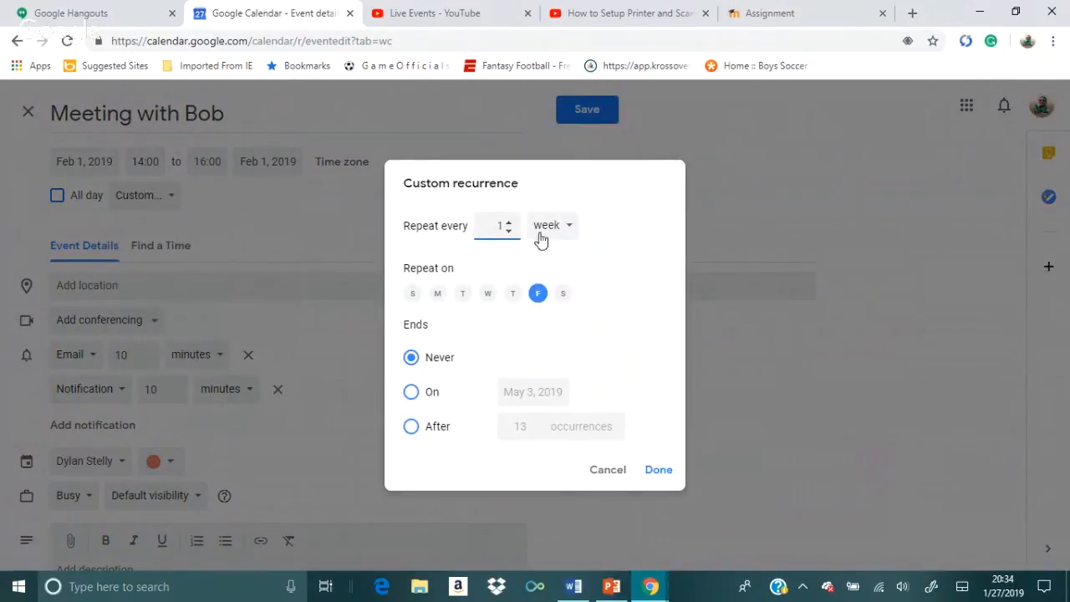
left_click(412, 393)
left_click(413, 432)
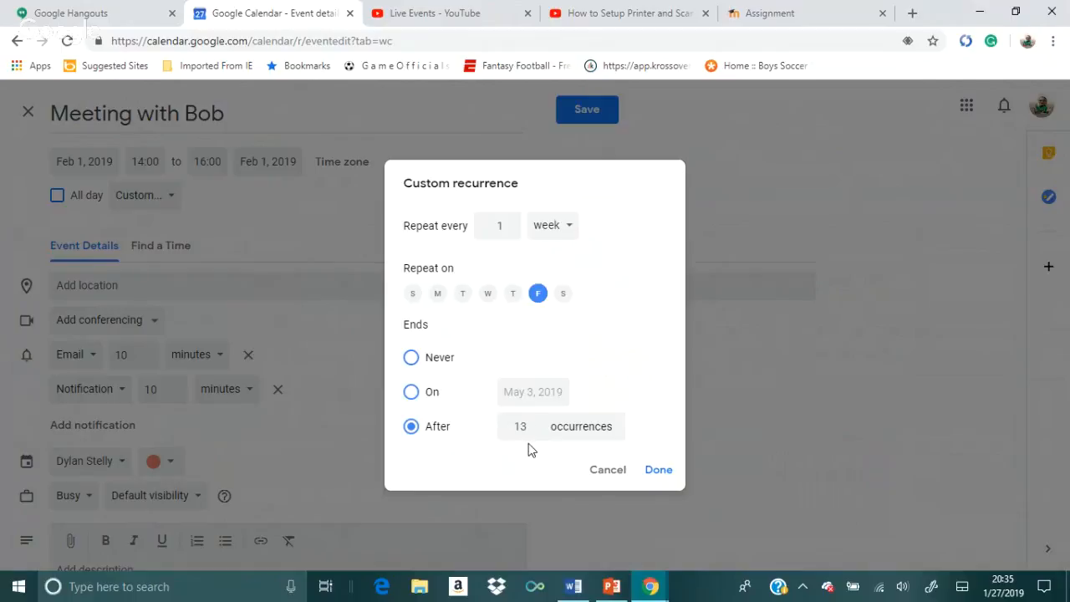
left_click(411, 359)
left_click(602, 470)
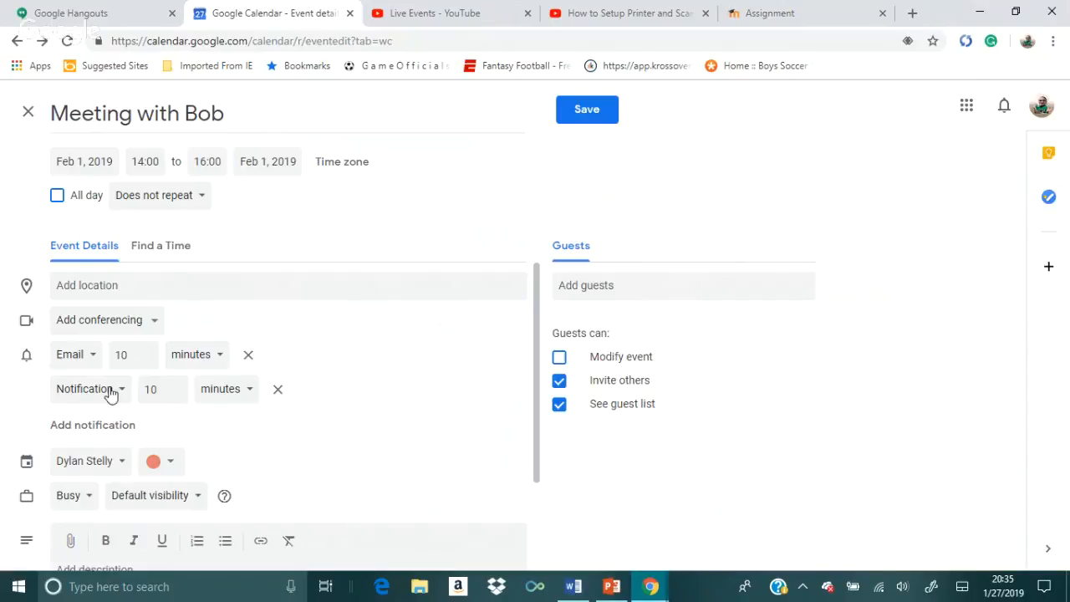
Remove the meeting's email notification and add Hangouts conferencing.
left_click(247, 358)
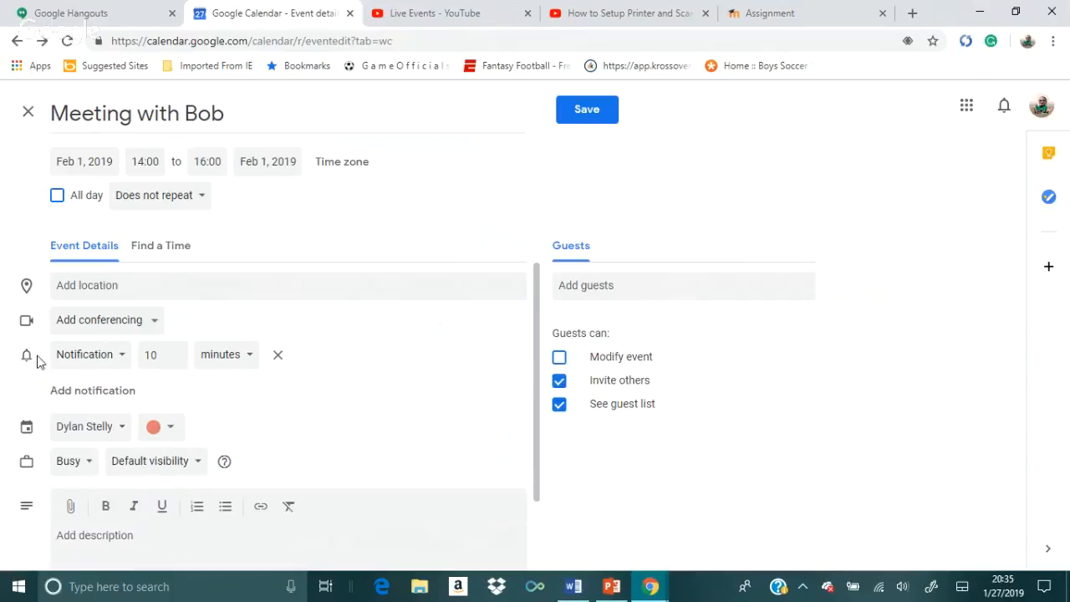
left_click(151, 354)
left_click(153, 324)
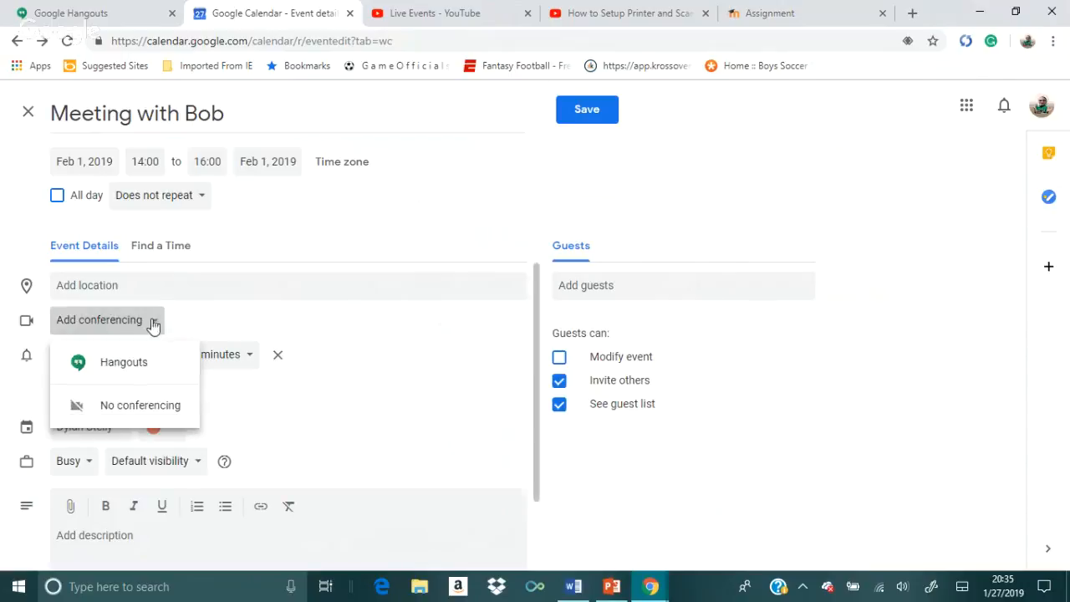
left_click(114, 364)
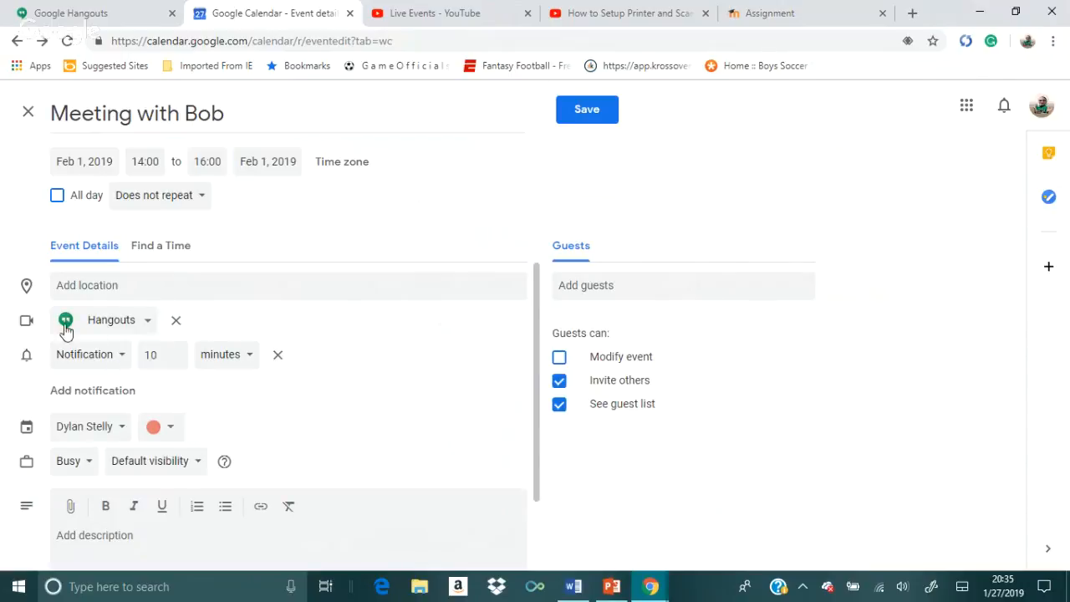
Try adding a suggested contact as a guest of the meeting, and remove that guest again.
left_click(627, 283)
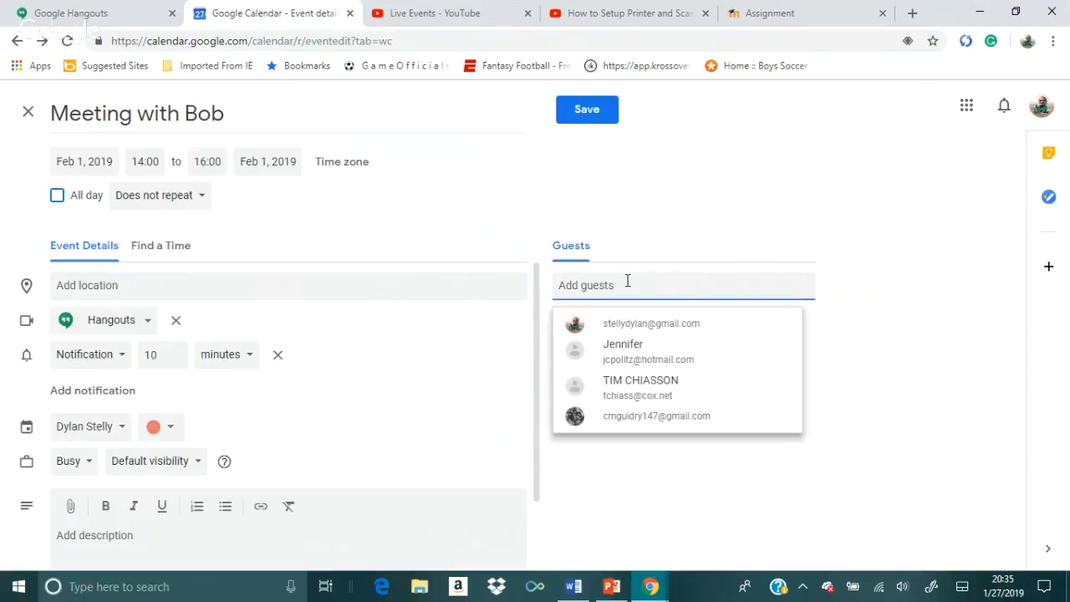
type("bob")
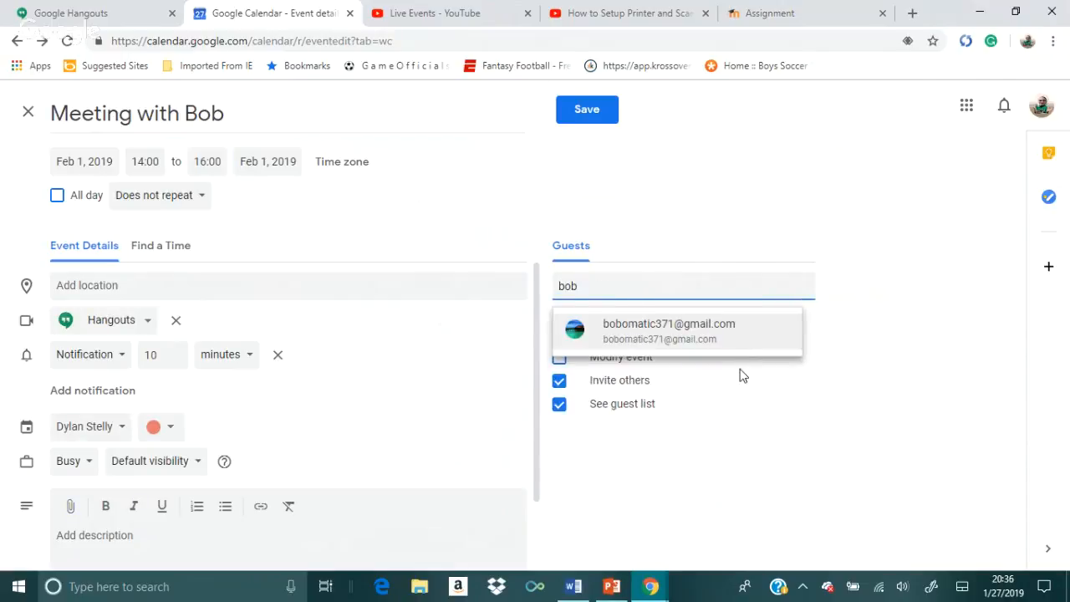
key("Return")
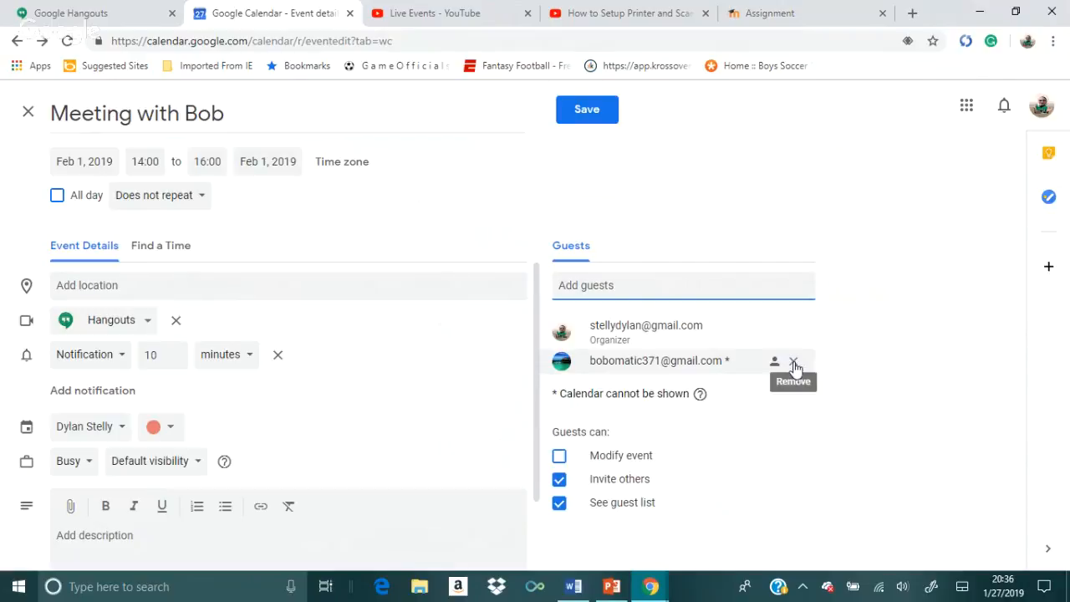
left_click(793, 366)
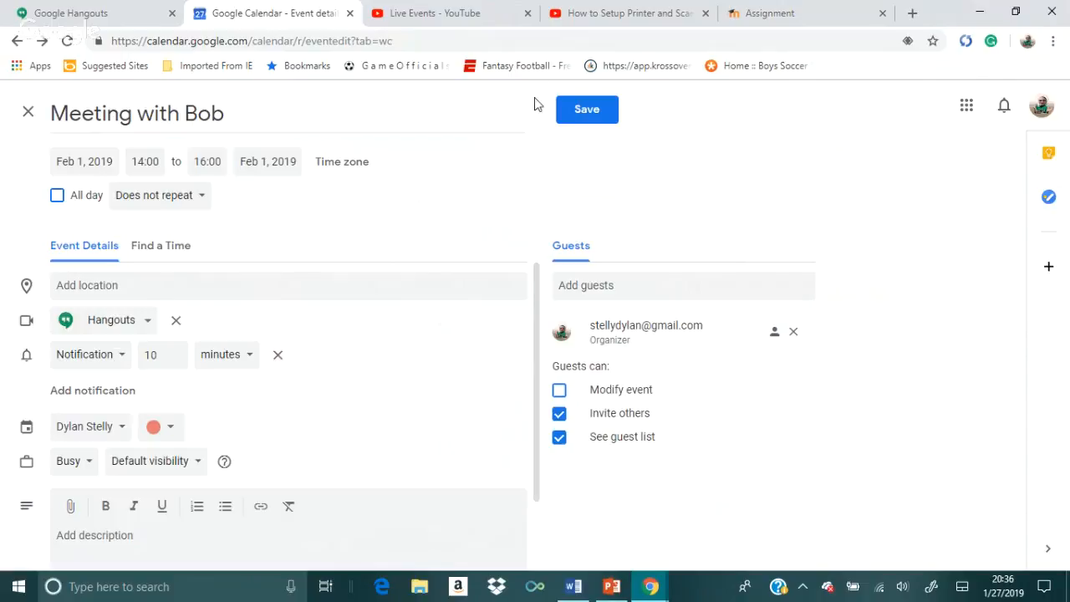
Save the meeting and check it on Friday in the week view.
left_click(590, 113)
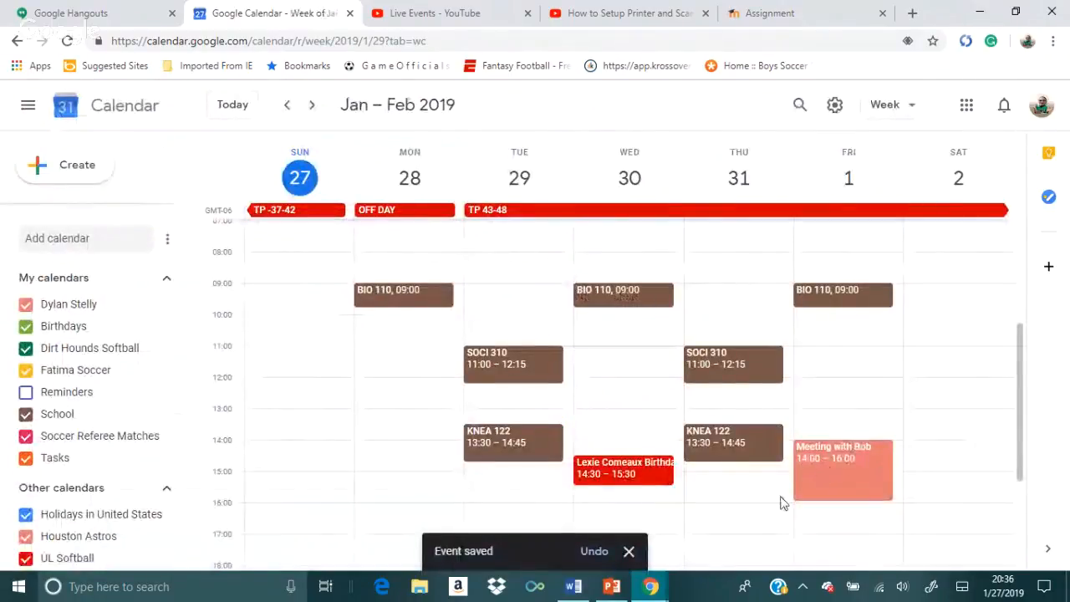
left_click(837, 470)
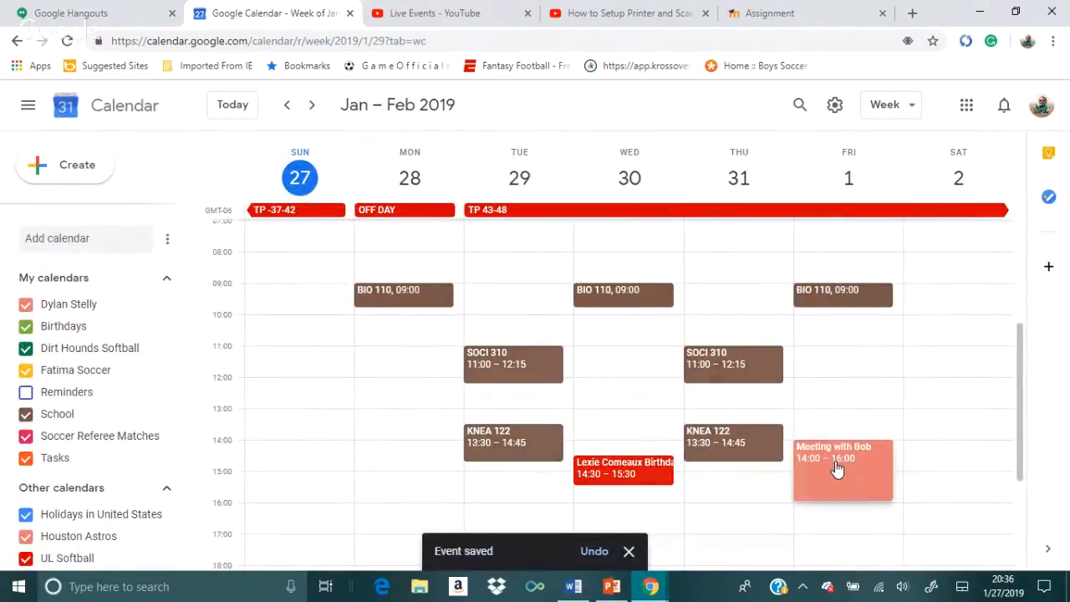
left_click(845, 382)
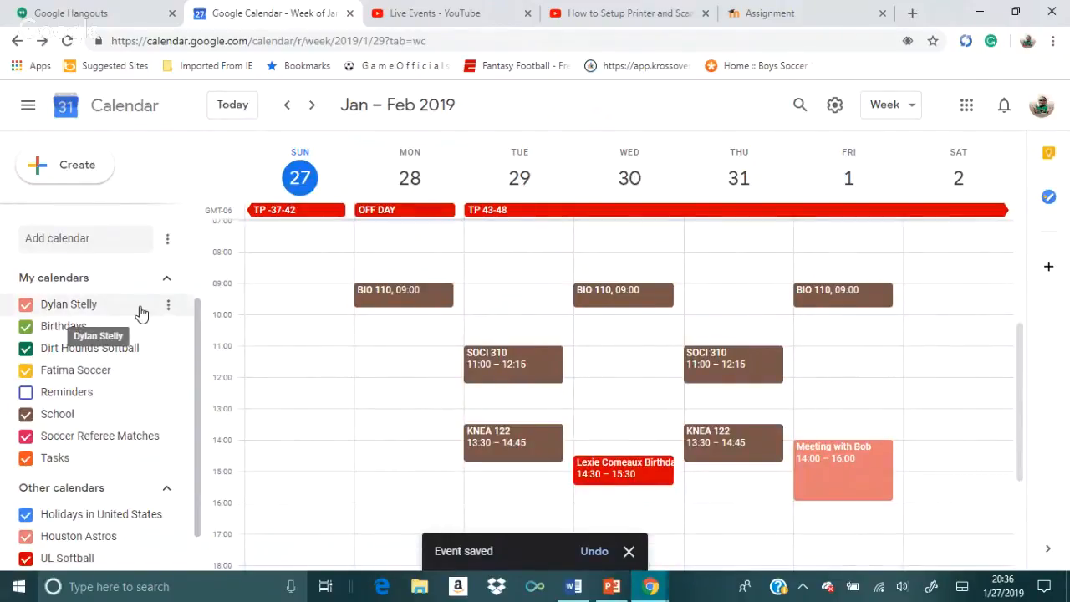
Look over the week's schedule, view the previous week, and return to the week of January 27.
scroll(140, 312, "up", 2)
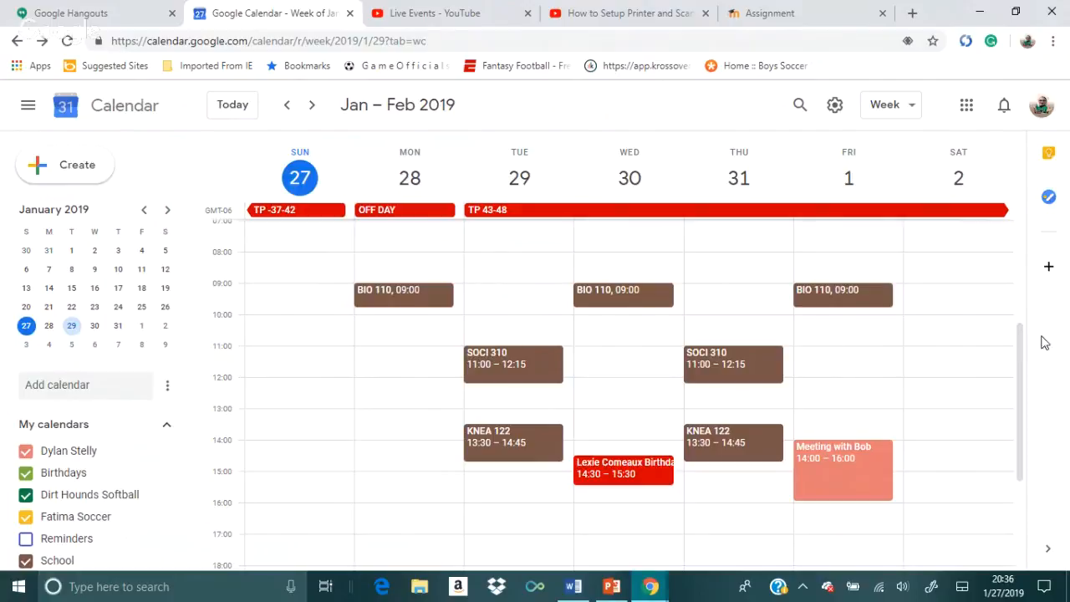
left_click_drag(1020, 363, 1043, 384)
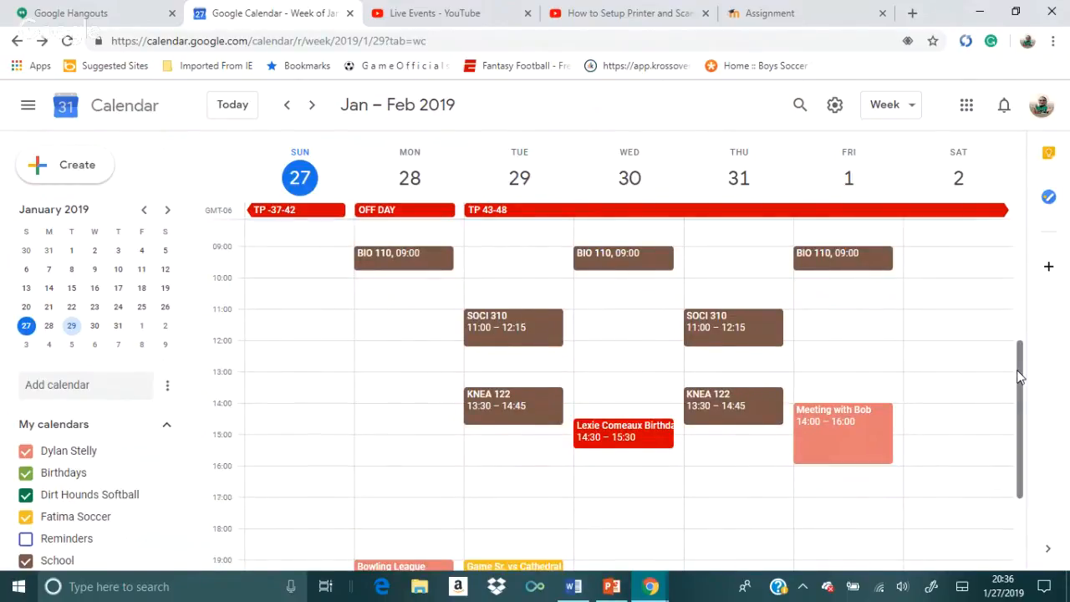
left_click_drag(1023, 371, 1030, 325)
left_click(287, 105)
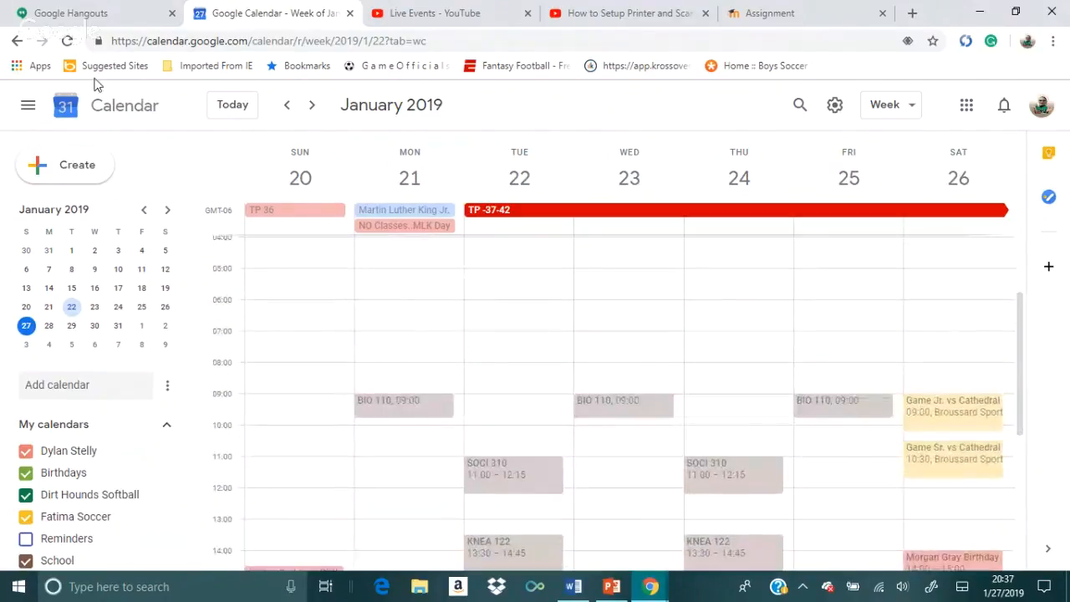
left_click(311, 105)
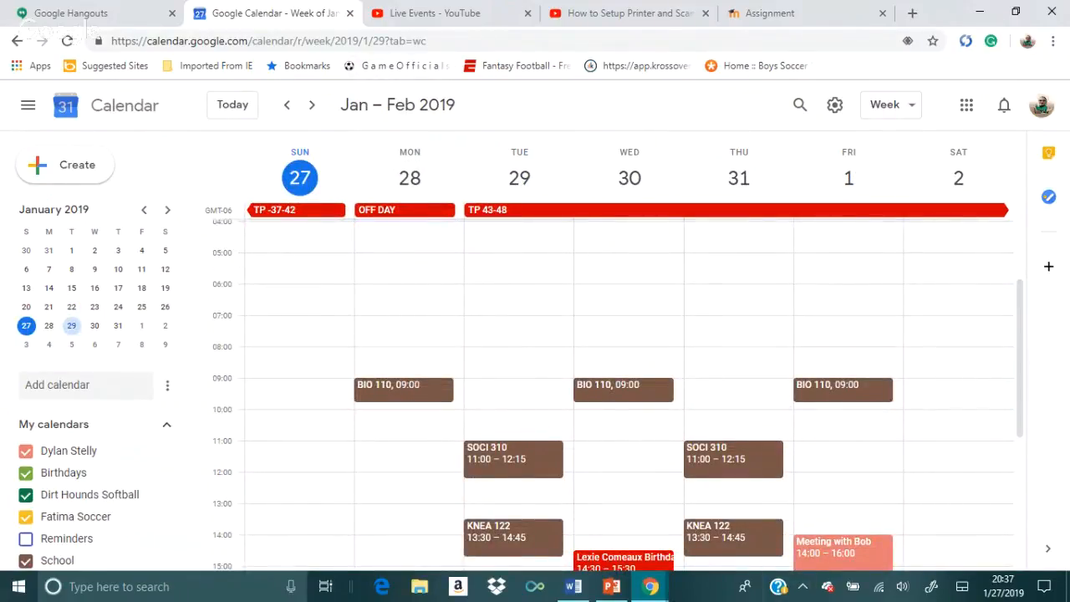
Switch to the open Google Hangouts window.
mouse_move(669, 593)
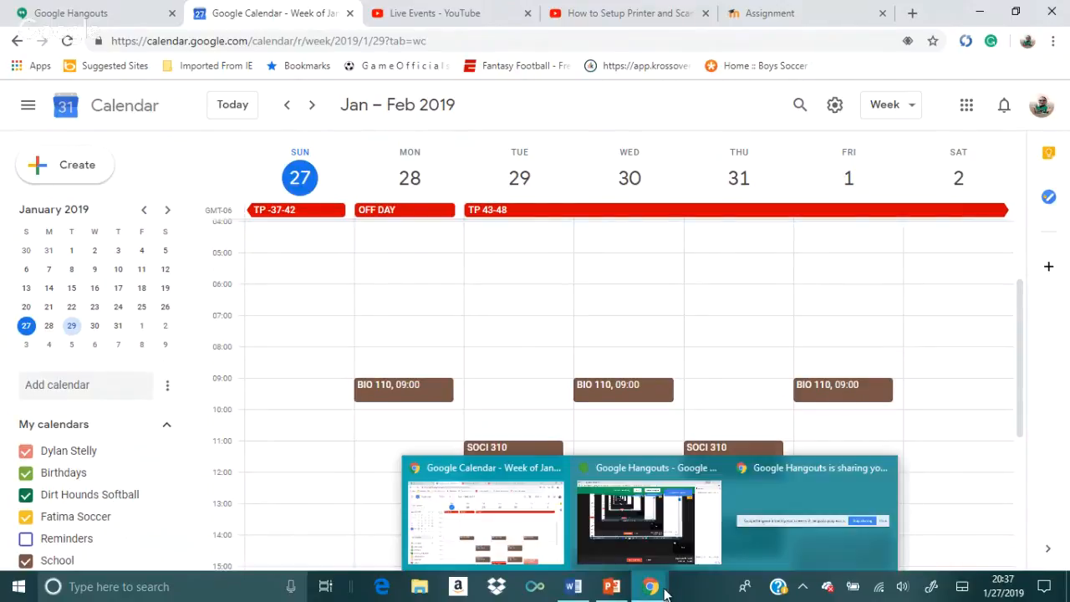
left_click(649, 514)
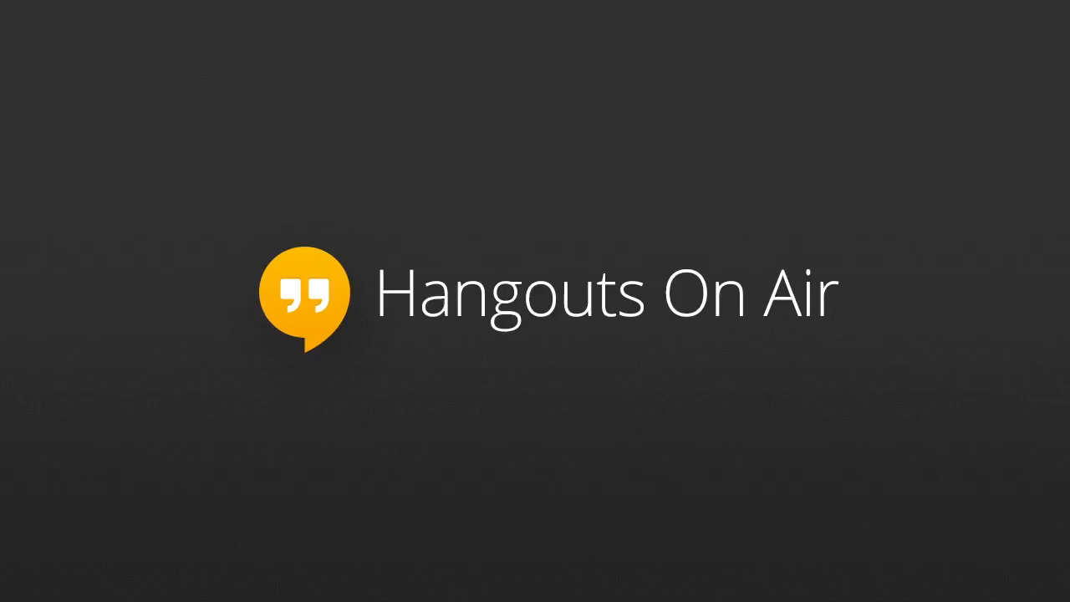